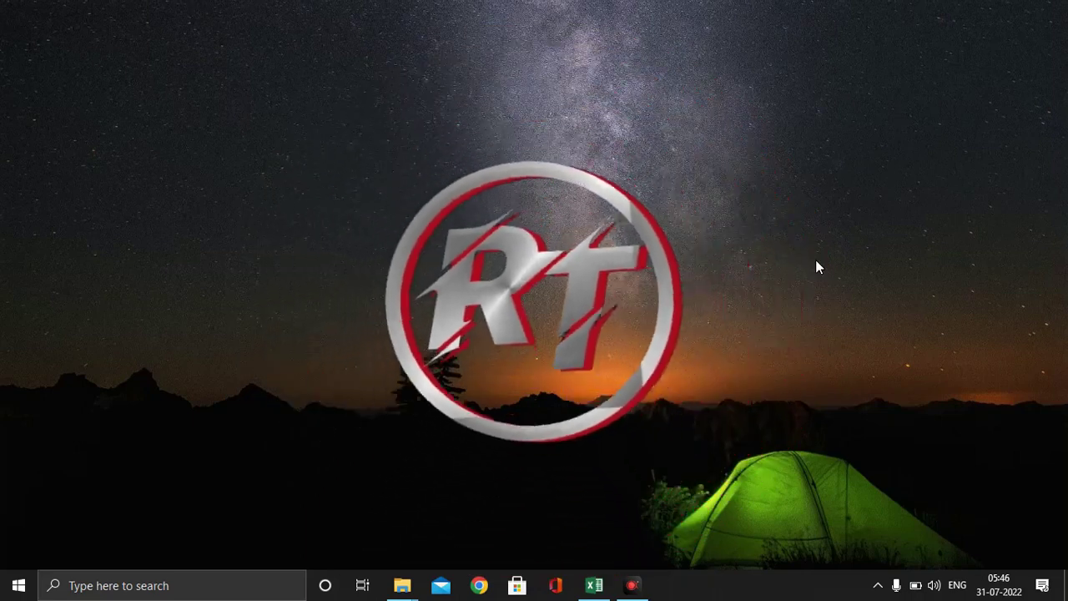
- Refresh the desktop repeatedly from its right-click menu
right_click(704, 77)
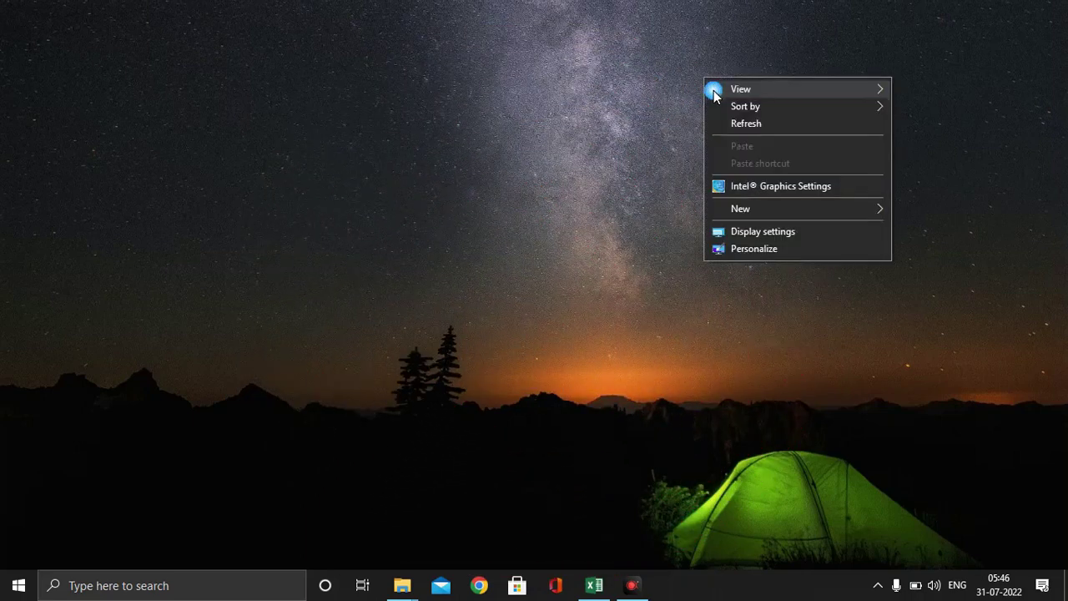
left_click(744, 124)
right_click(673, 89)
left_click(714, 125)
right_click(712, 140)
left_click(699, 150)
right_click(682, 138)
left_click(613, 131)
right_click(492, 78)
left_click(523, 125)
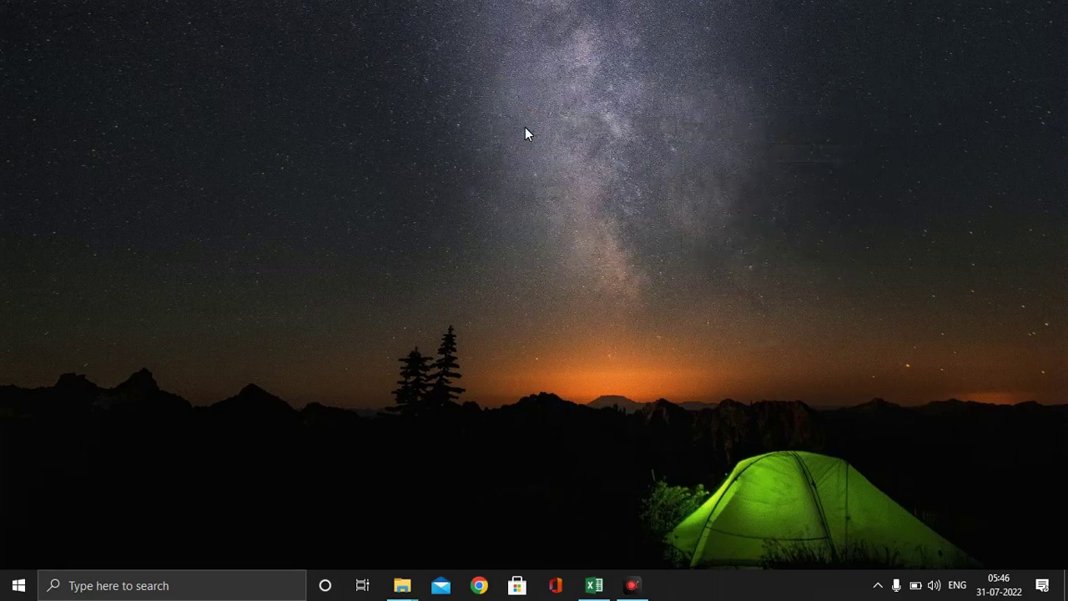
right_click(627, 55)
left_click(668, 98)
right_click(512, 2)
left_click(553, 47)
right_click(401, 1)
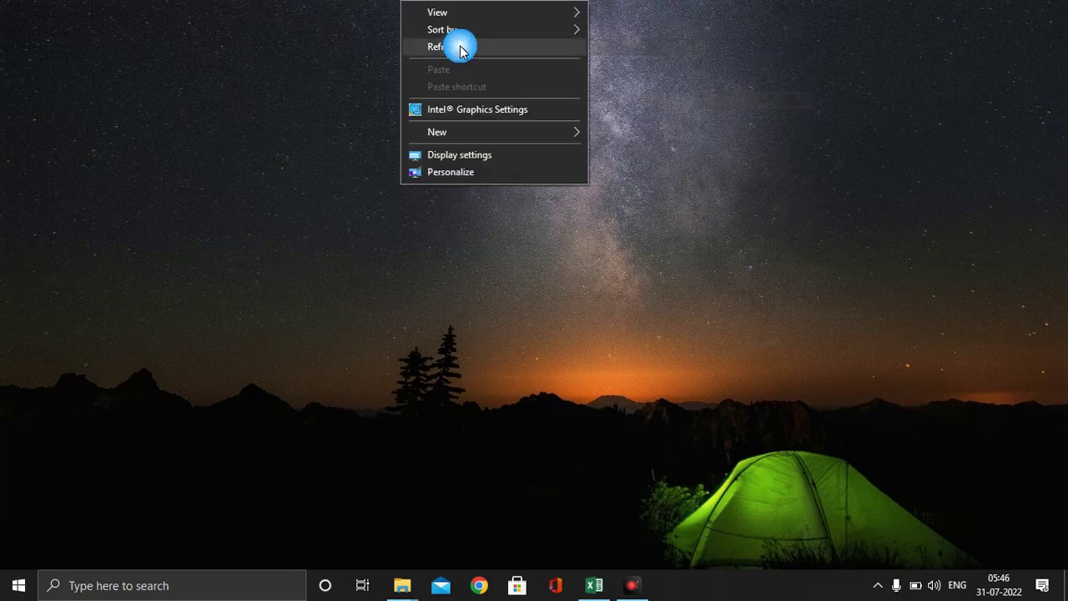
left_click(450, 47)
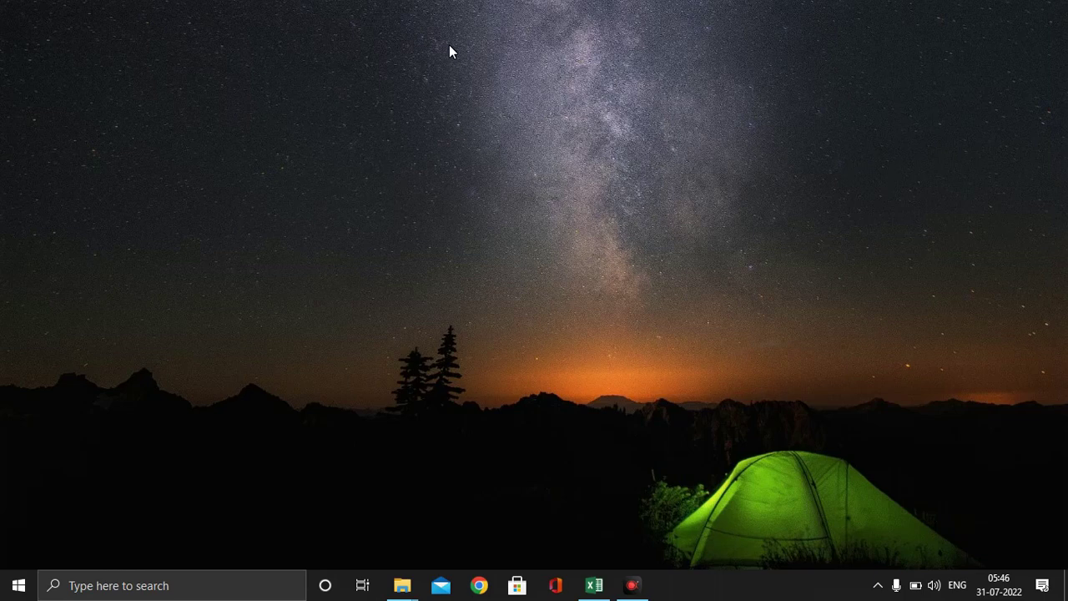
right_click(449, 52)
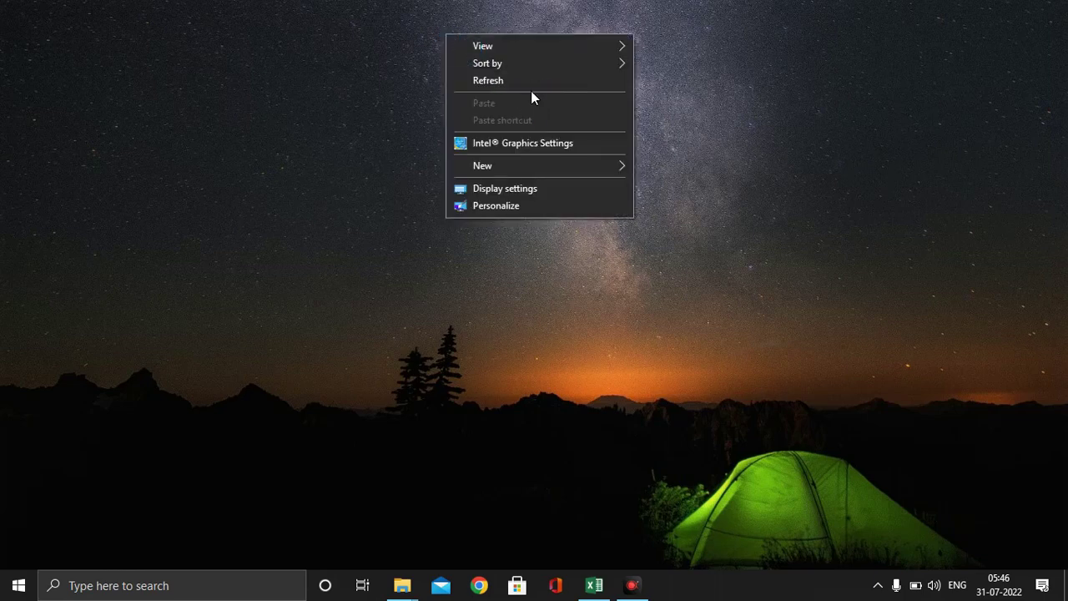
left_click(542, 80)
right_click(629, 6)
left_click(668, 47)
right_click(647, 7)
left_click(685, 47)
right_click(633, 5)
left_click(684, 46)
right_click(624, 5)
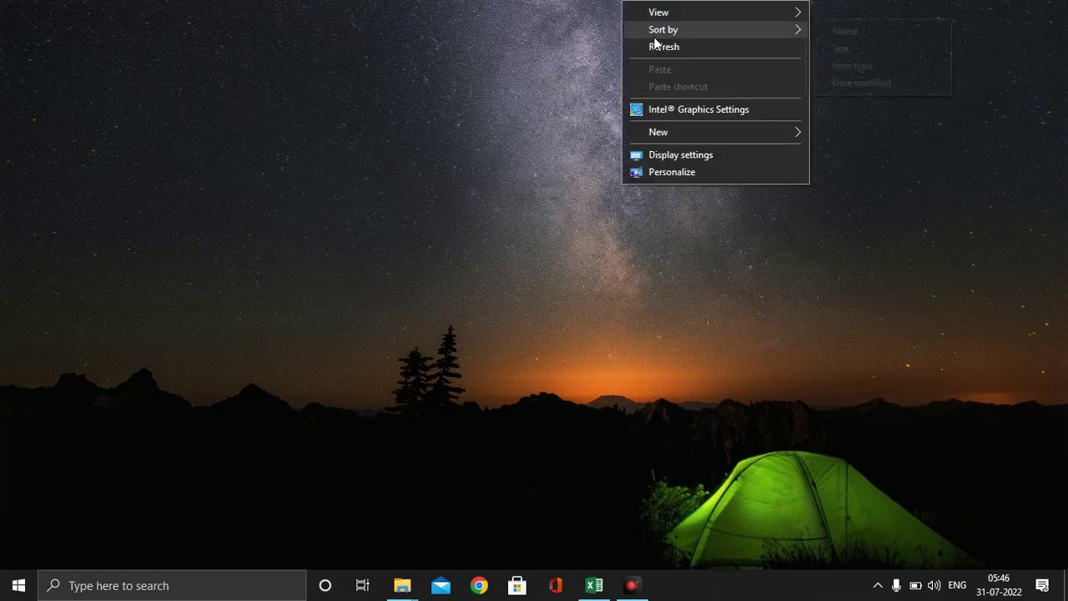
left_click(671, 48)
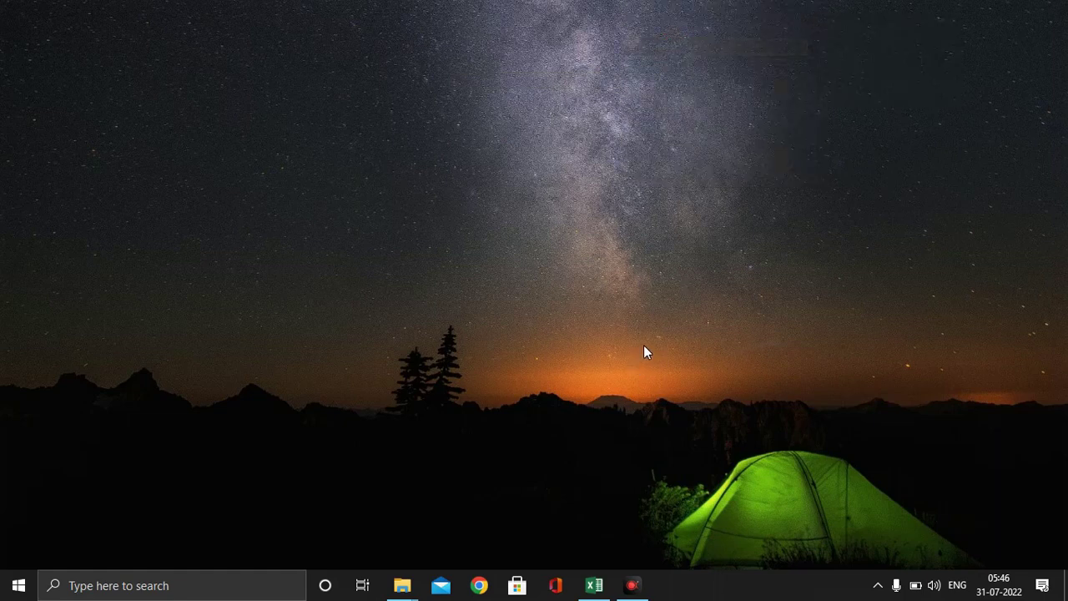
- Restore the Book1 workbook and select a cell inside the wages table
left_click(591, 583)
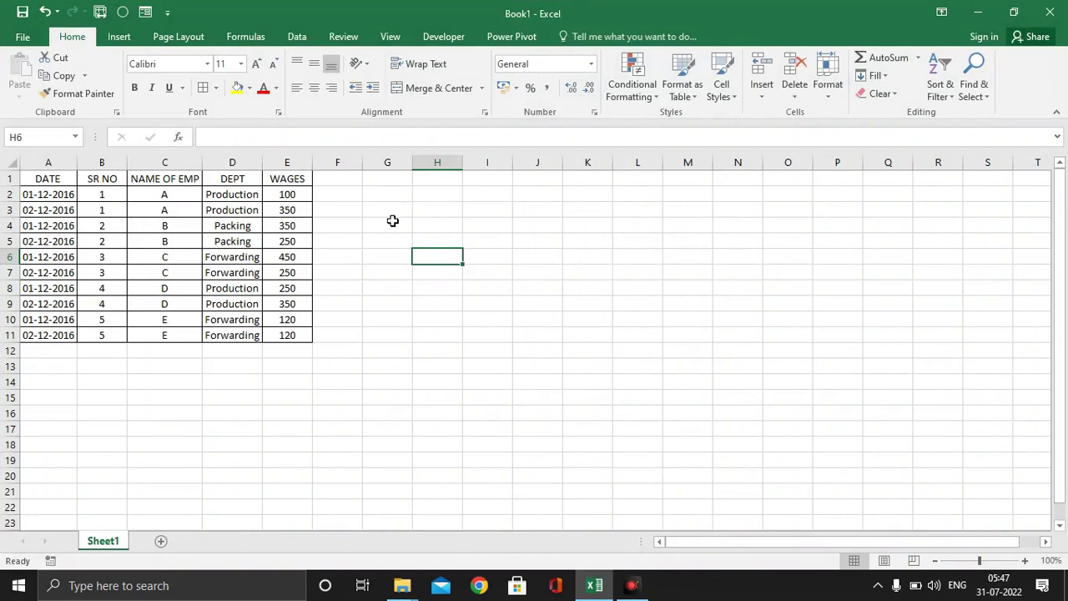
key("Right")
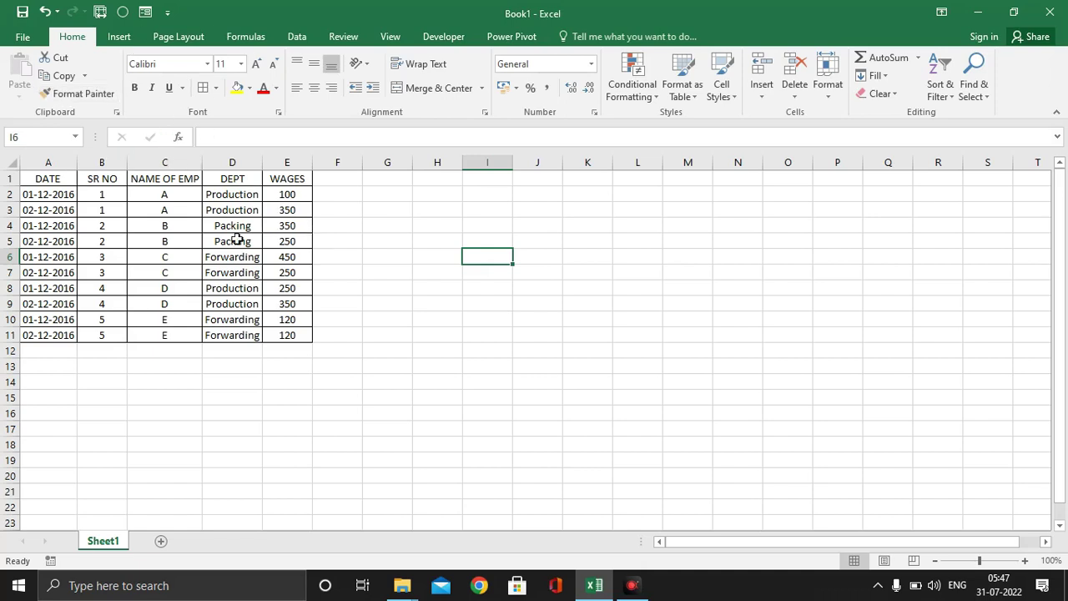
left_click(57, 199)
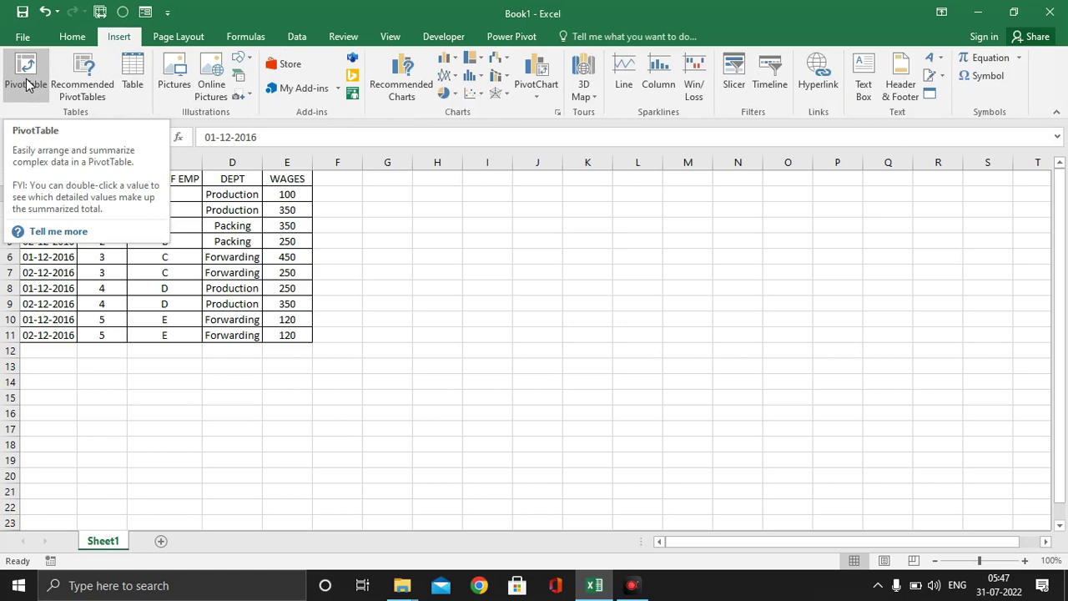
- Create a pivot table from Sheet1!$A$1:$E$11, placed on a new worksheet
left_click(27, 83)
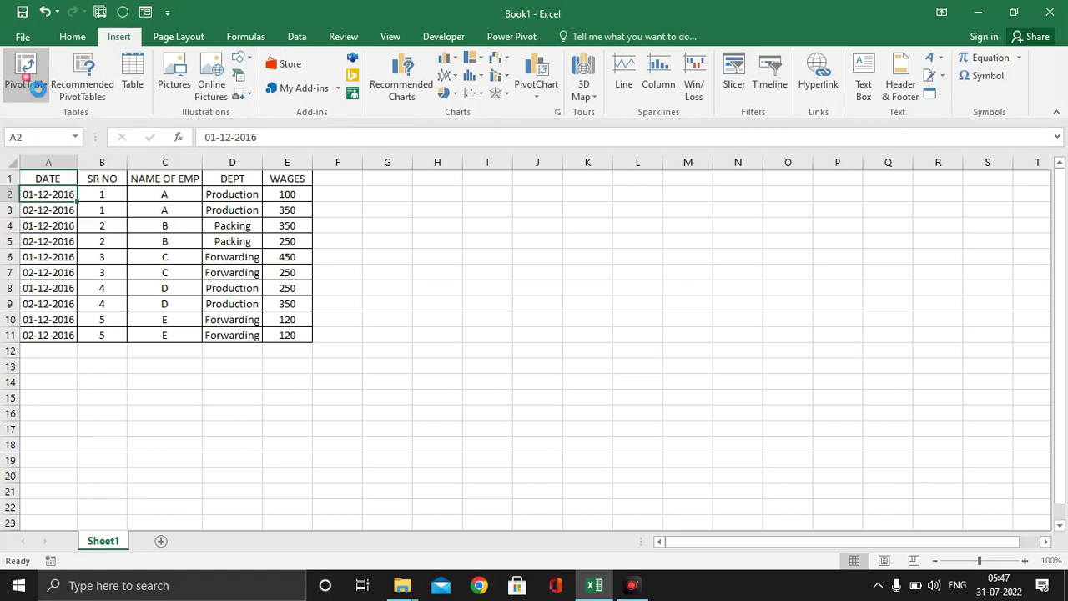
left_click_drag(199, 302, 691, 176)
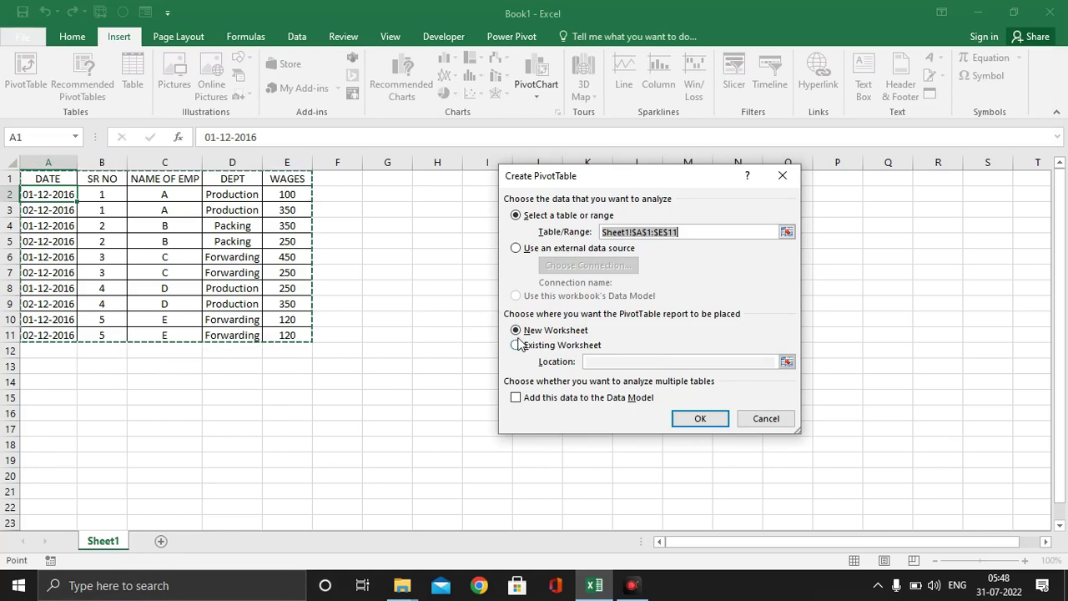
left_click(699, 420)
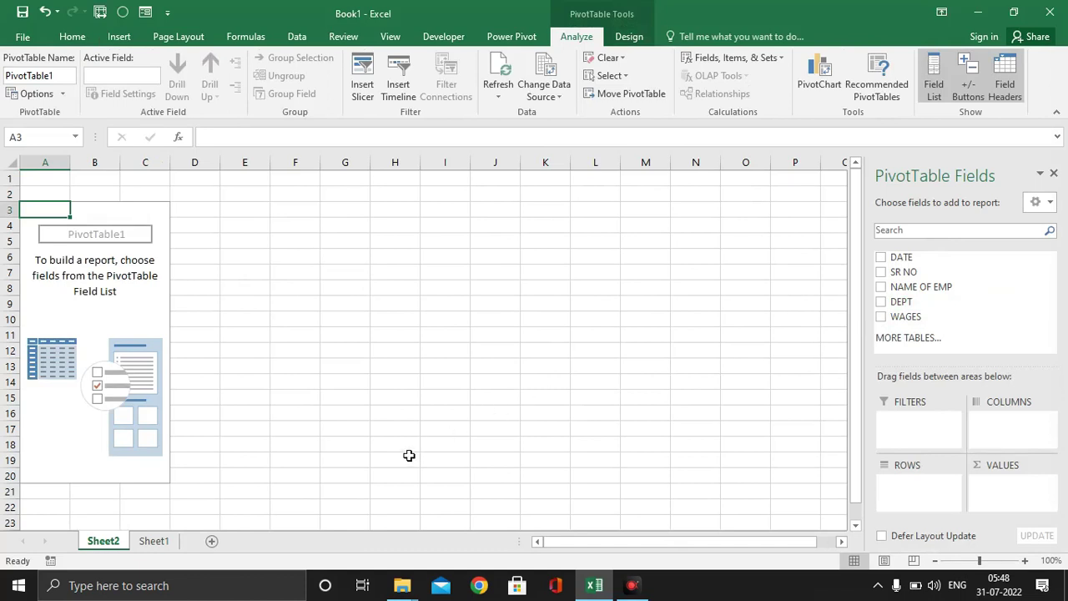
- Add DEPT to Rows and WAGES to Values, checking the Sheet1 data in between
left_click(160, 540)
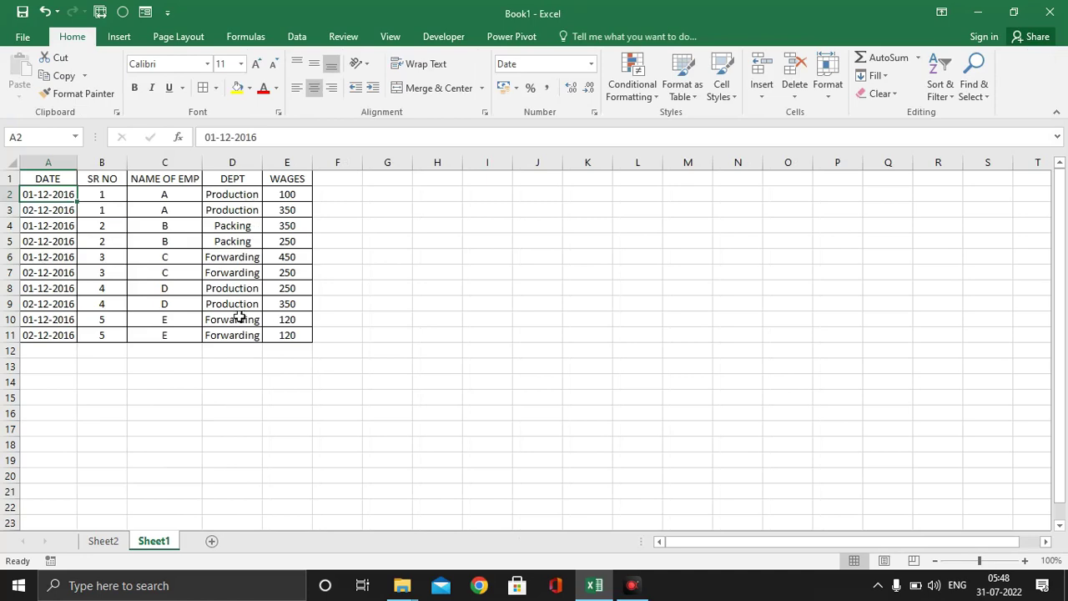
left_click(106, 541)
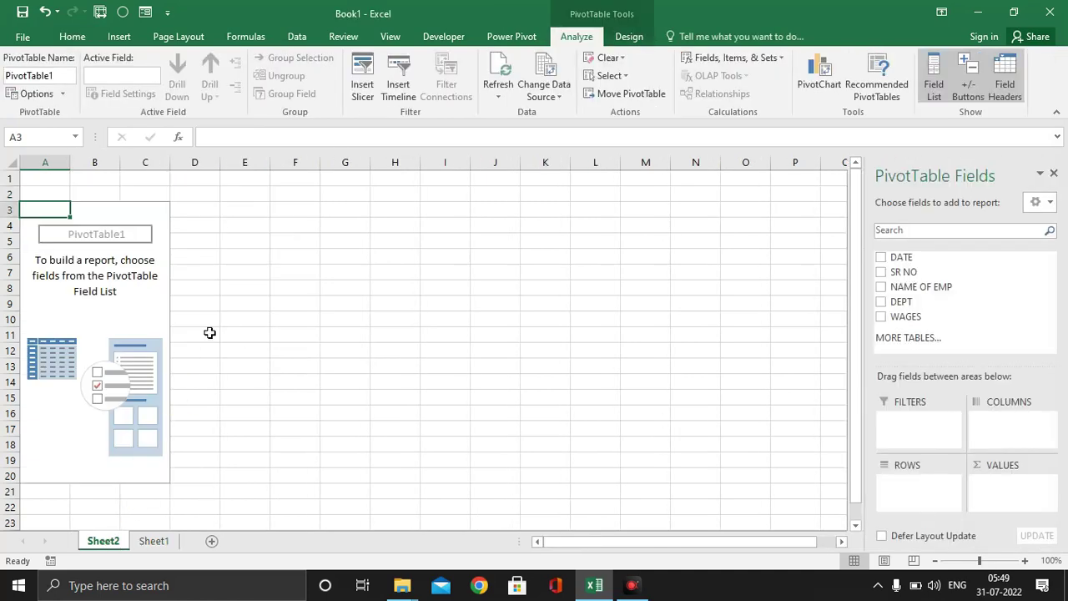
mouse_move(930, 304)
left_mouse_down()
mouse_move(929, 490)
mouse_move(909, 475)
left_mouse_up()
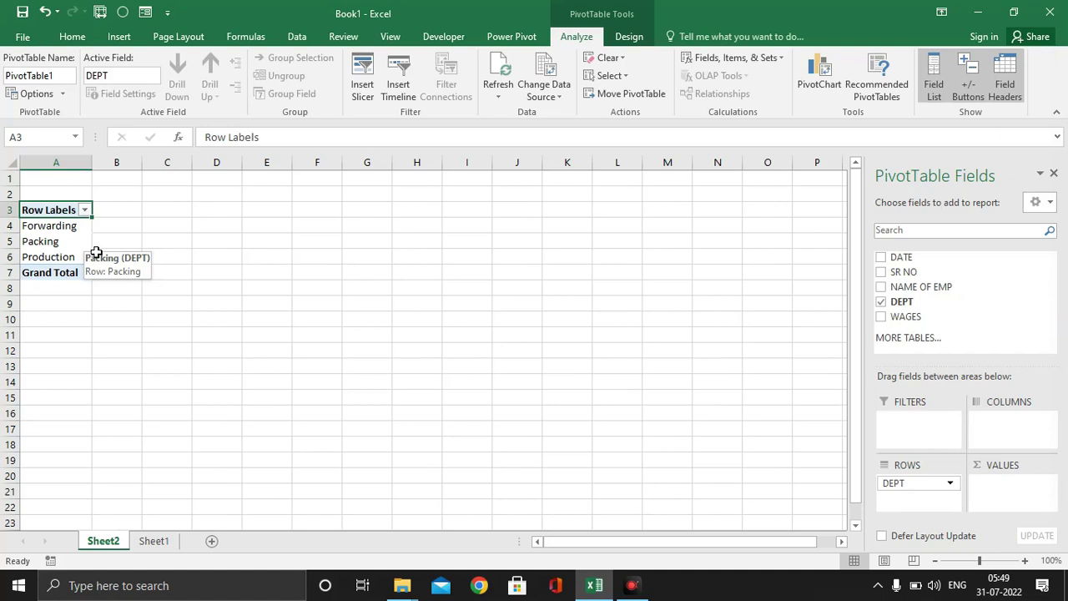
left_click(157, 540)
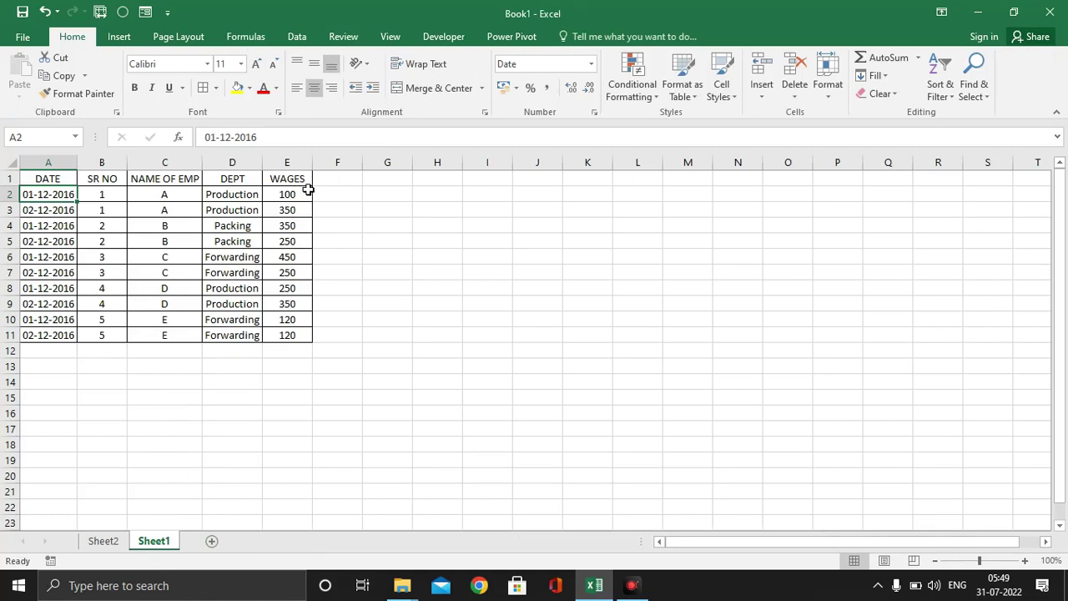
left_click(104, 540)
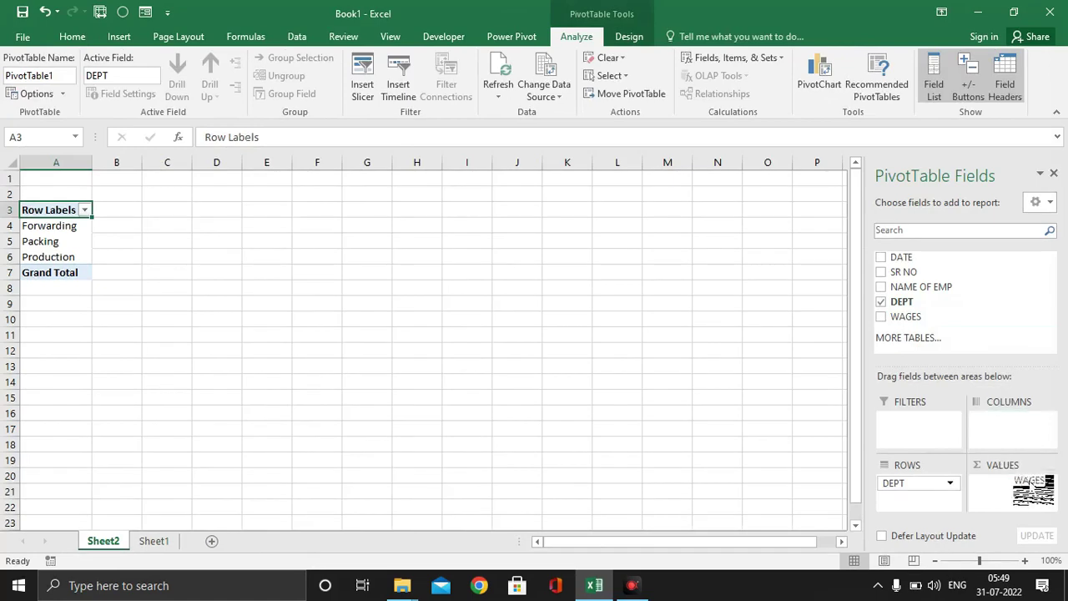
left_click_drag(932, 324, 1025, 492)
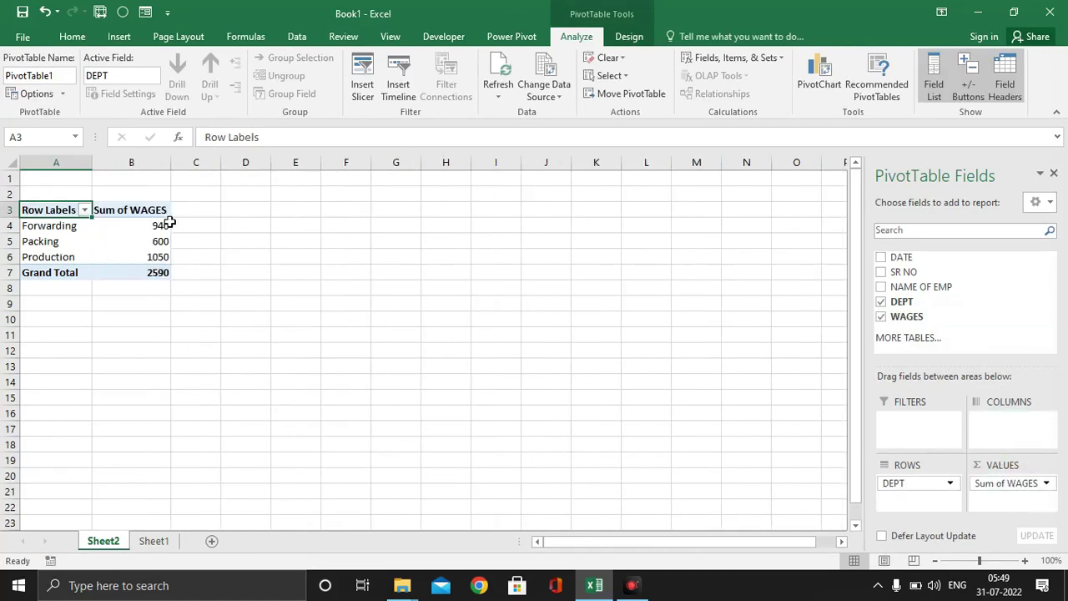
left_click(153, 541)
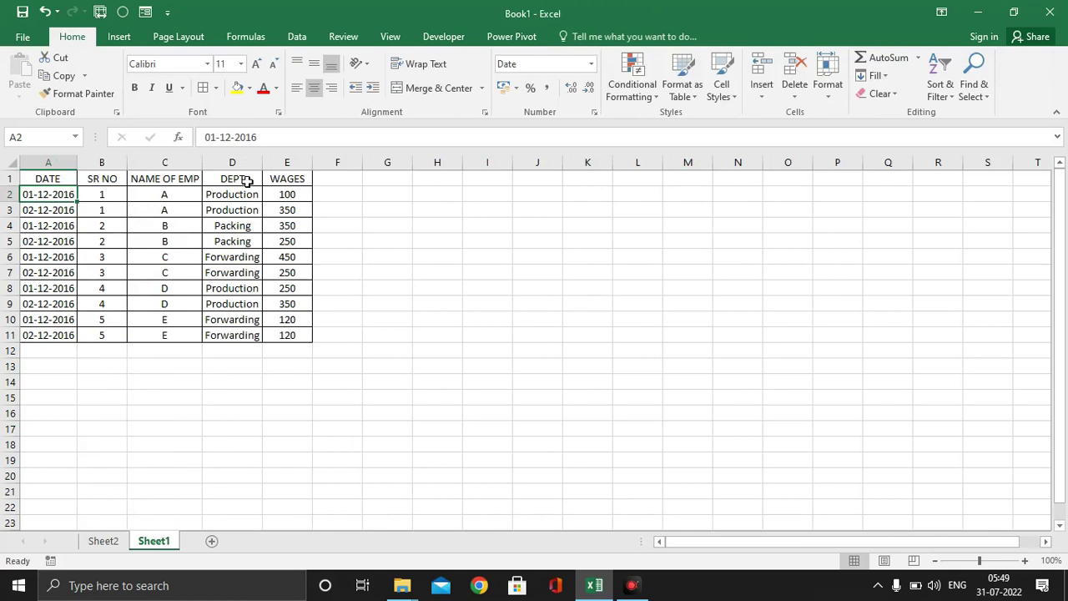
left_click(111, 544)
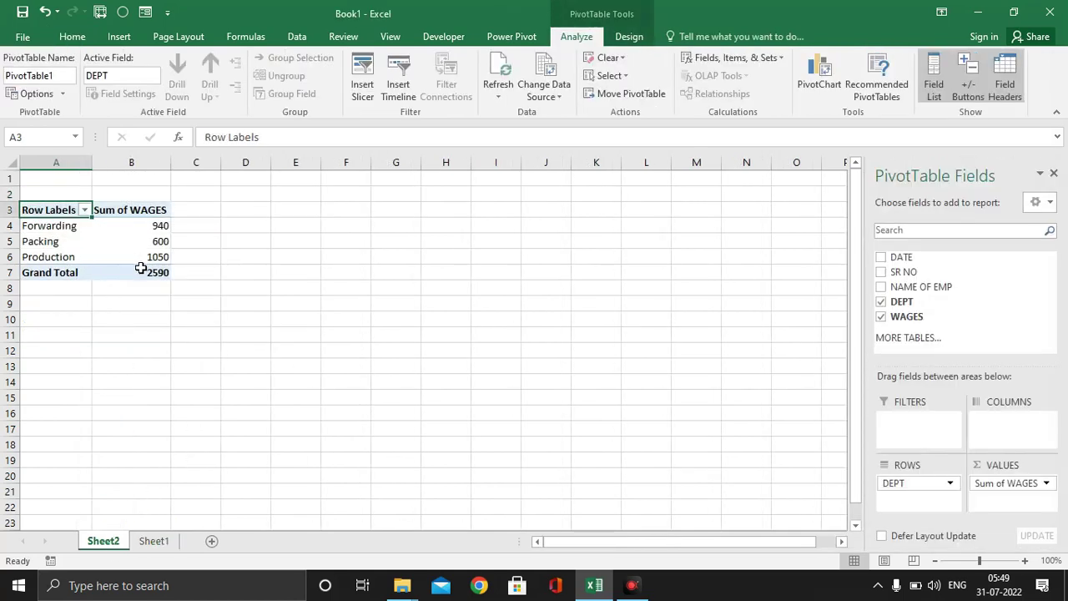
left_click(155, 541)
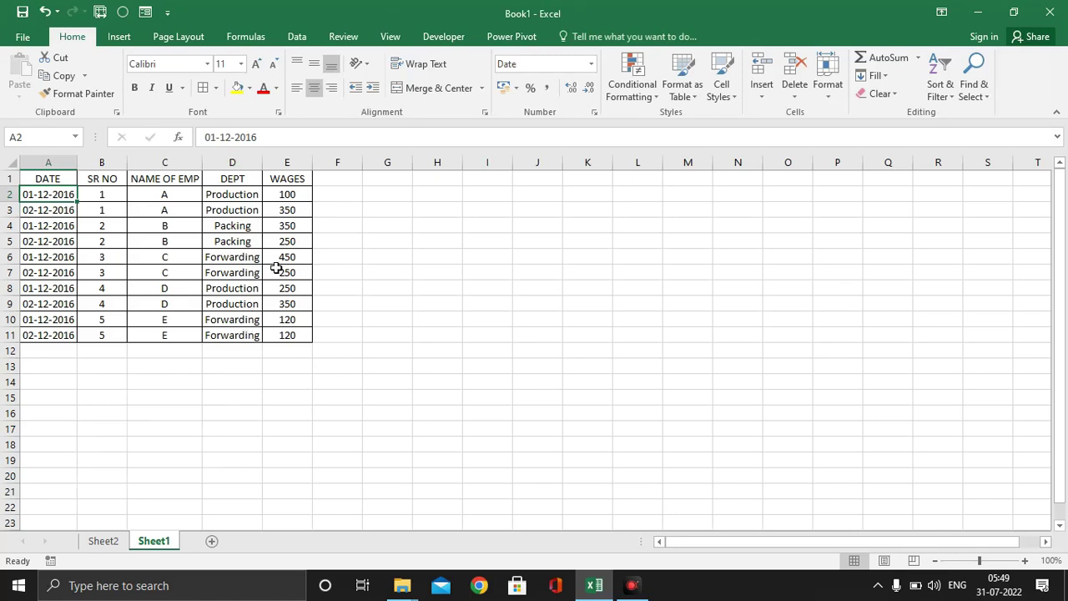
left_click(107, 541)
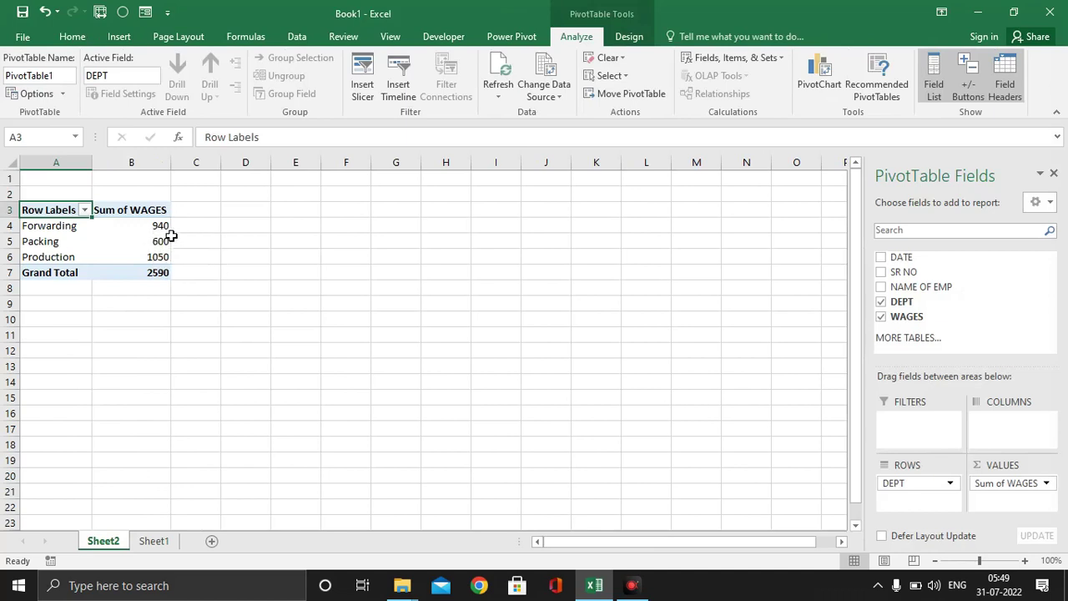
left_click(151, 547)
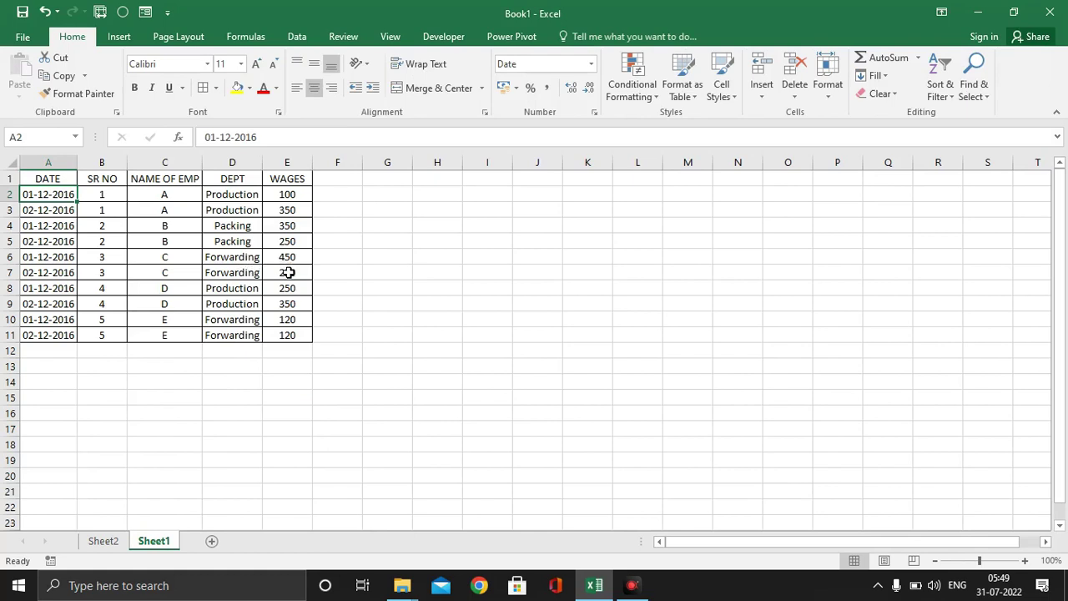
left_click(305, 261)
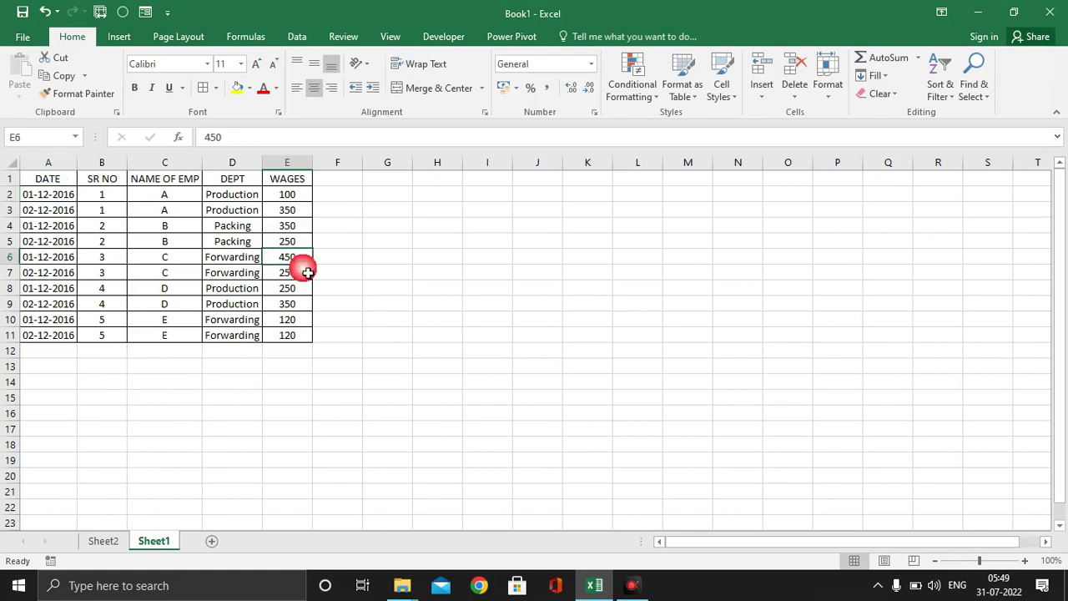
left_click(309, 280)
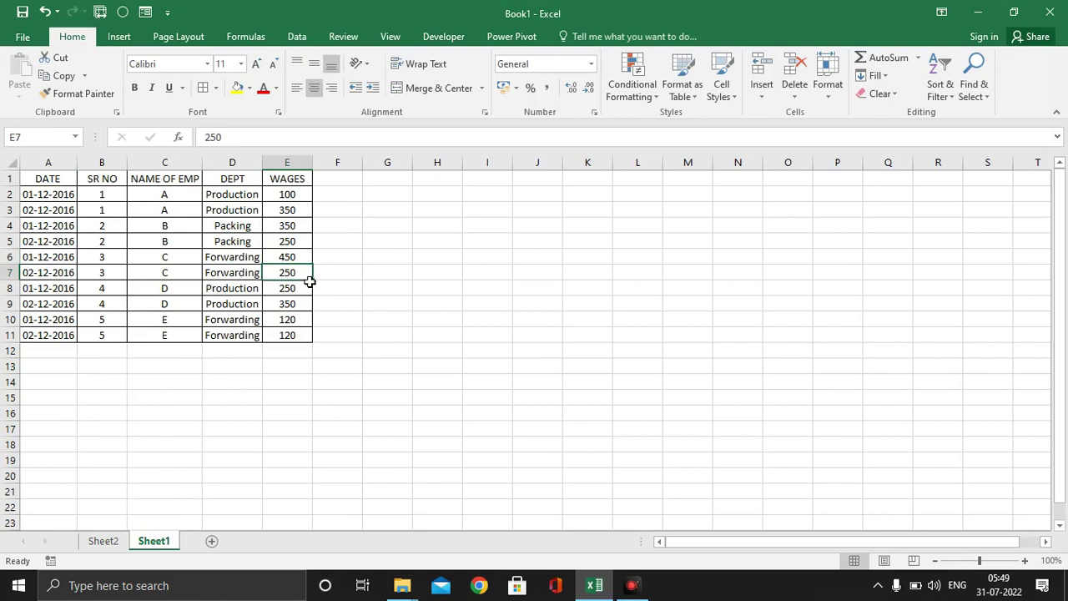
left_click(302, 321)
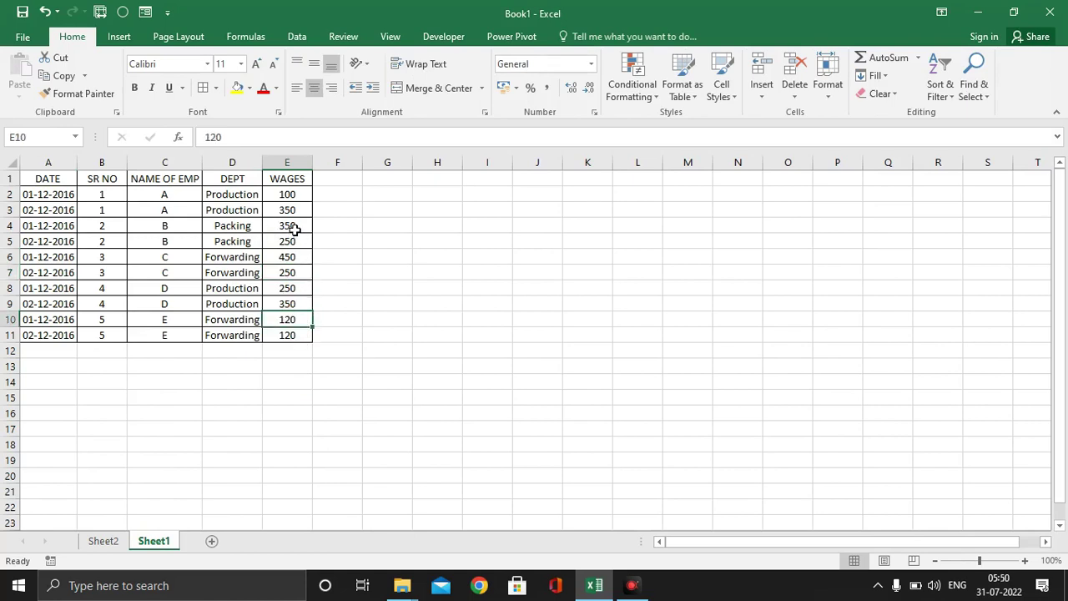
left_click(107, 541)
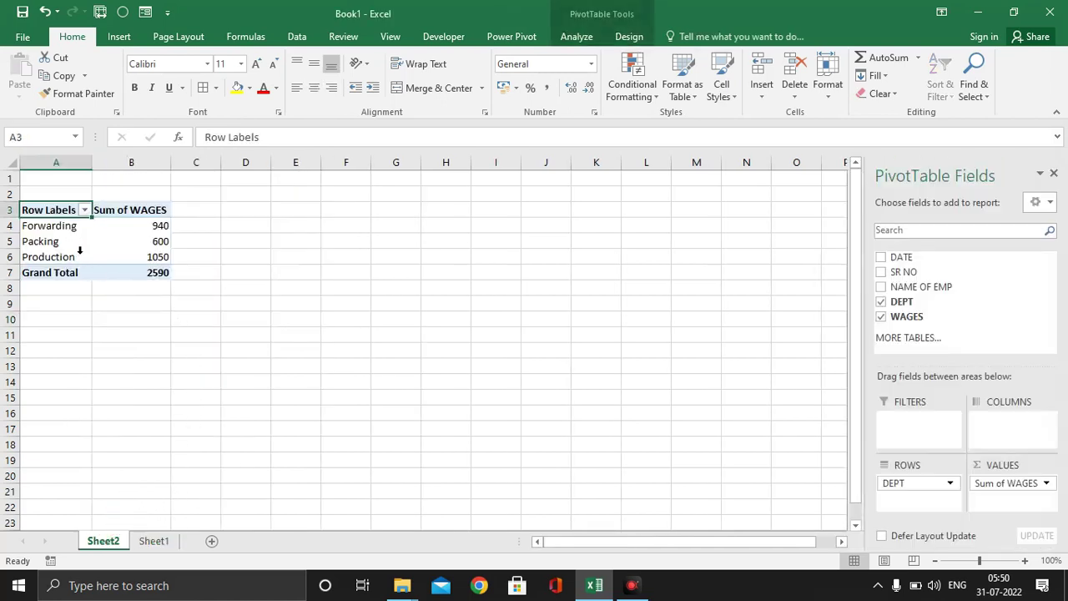
left_click(155, 541)
left_click(296, 229)
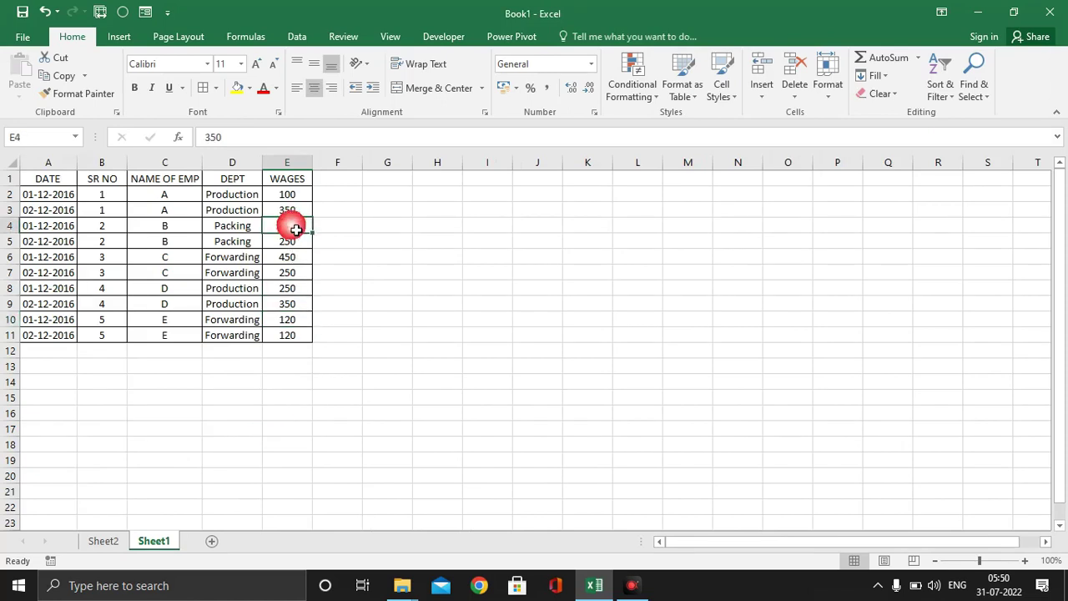
left_click(300, 243)
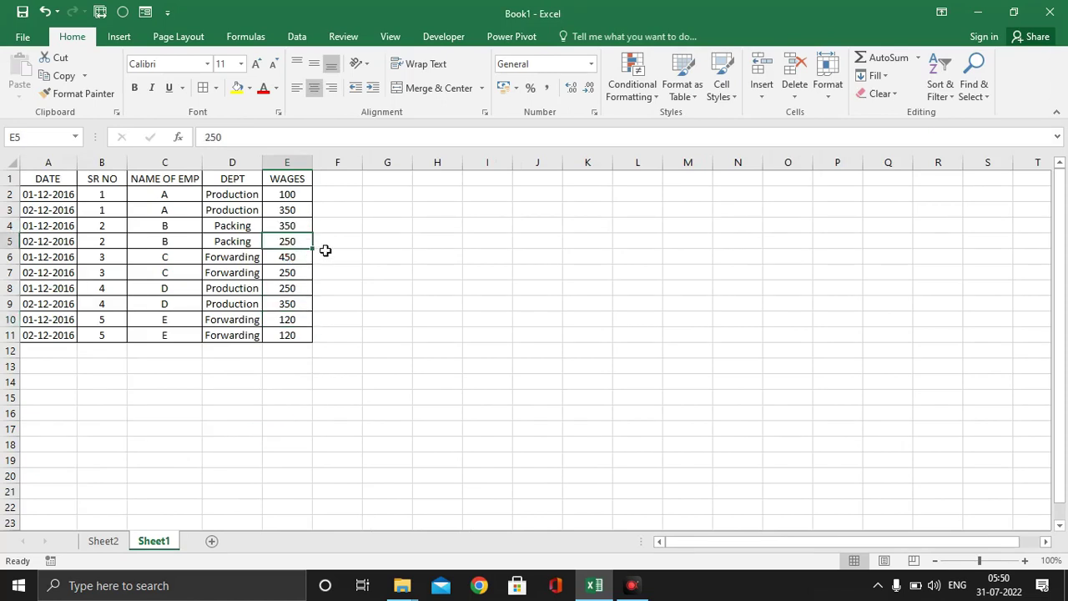
left_click_drag(296, 227, 302, 243)
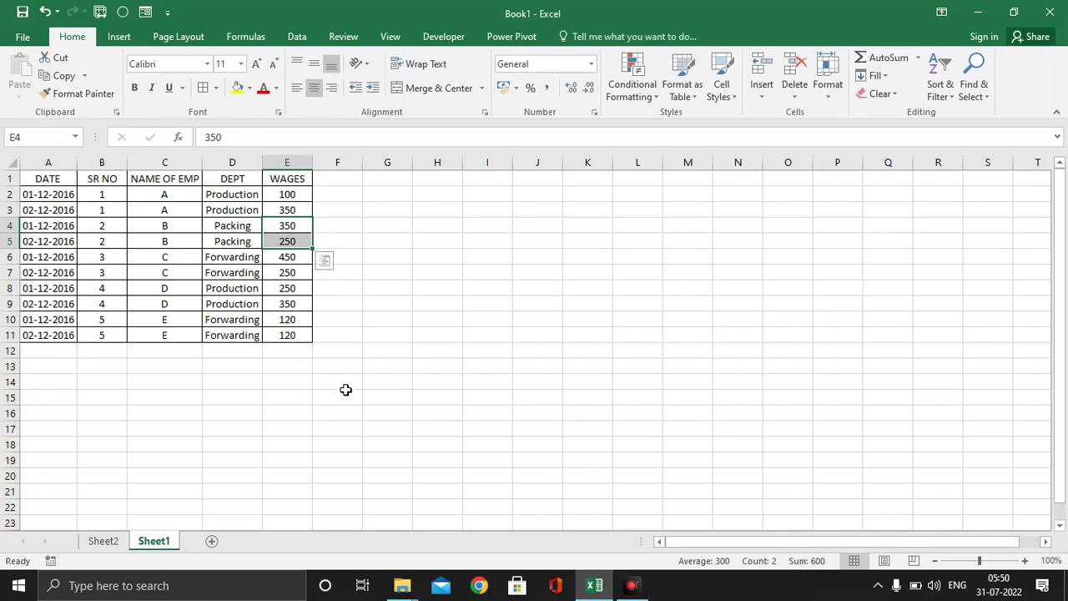
left_click(400, 286)
left_click(103, 541)
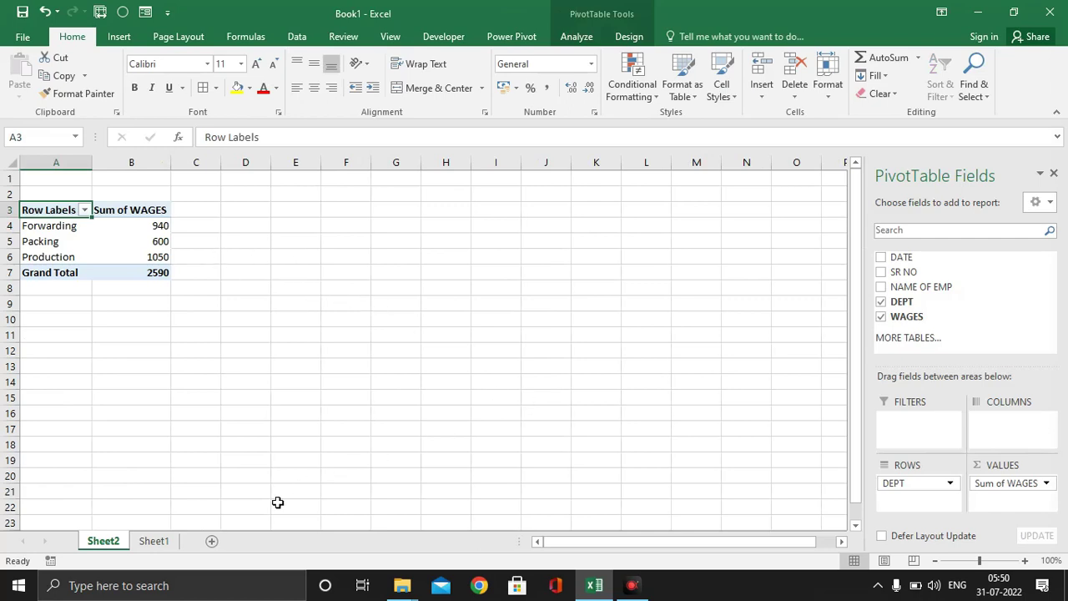
left_click(155, 541)
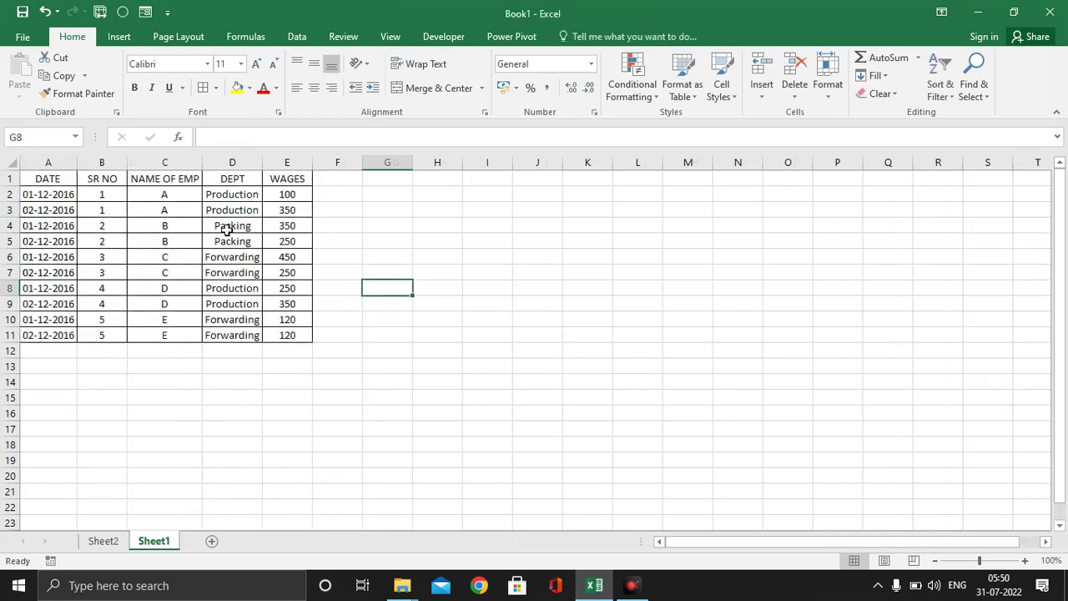
left_click(104, 541)
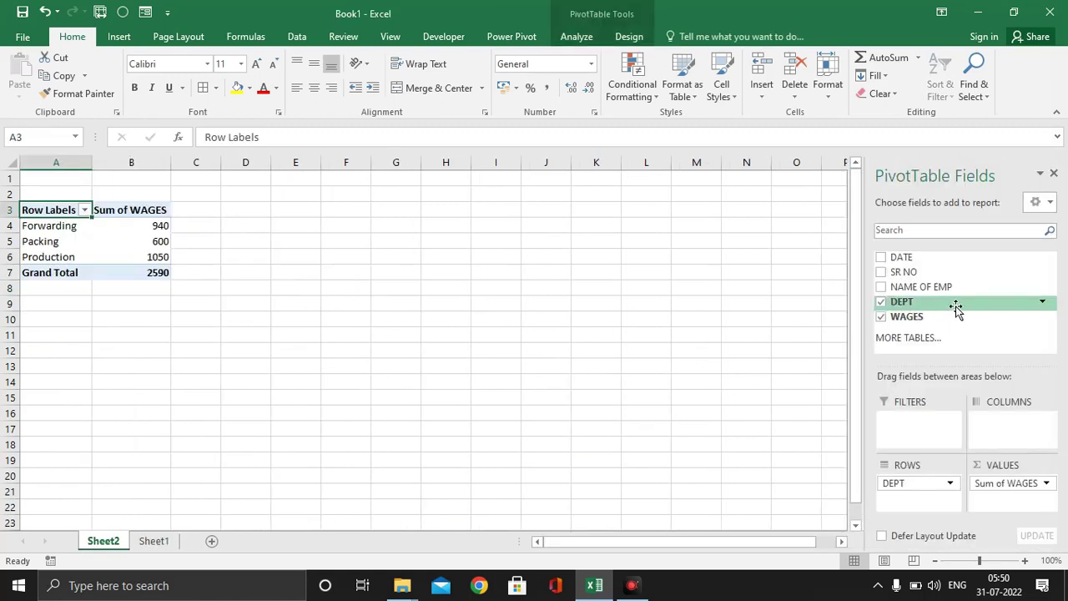
left_click_drag(943, 257, 1011, 422)
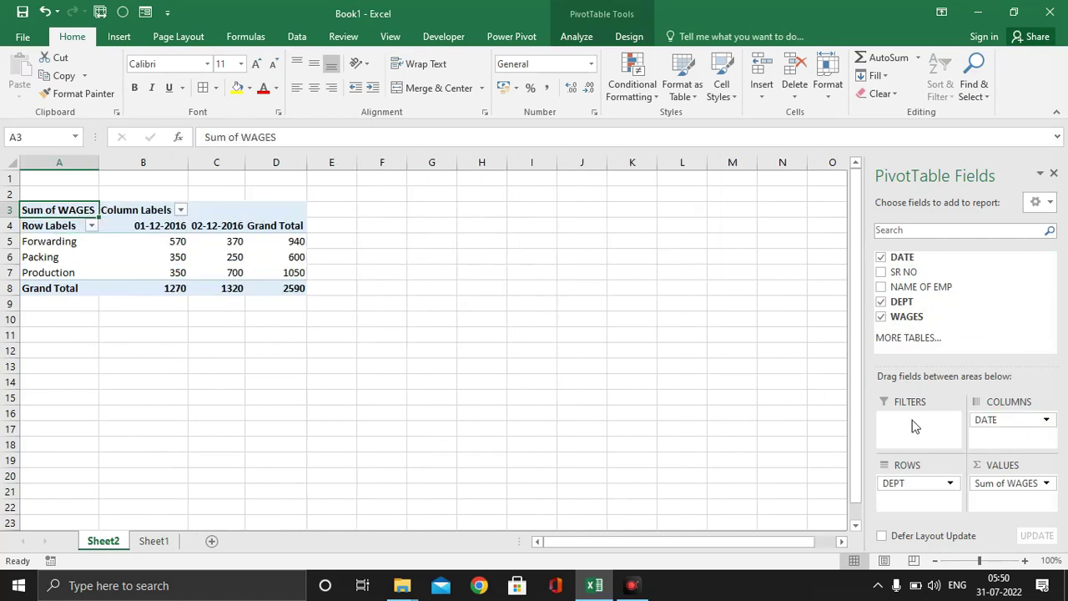
mouse_move(1006, 423)
left_mouse_down()
mouse_move(917, 494)
mouse_move(918, 481)
left_mouse_up()
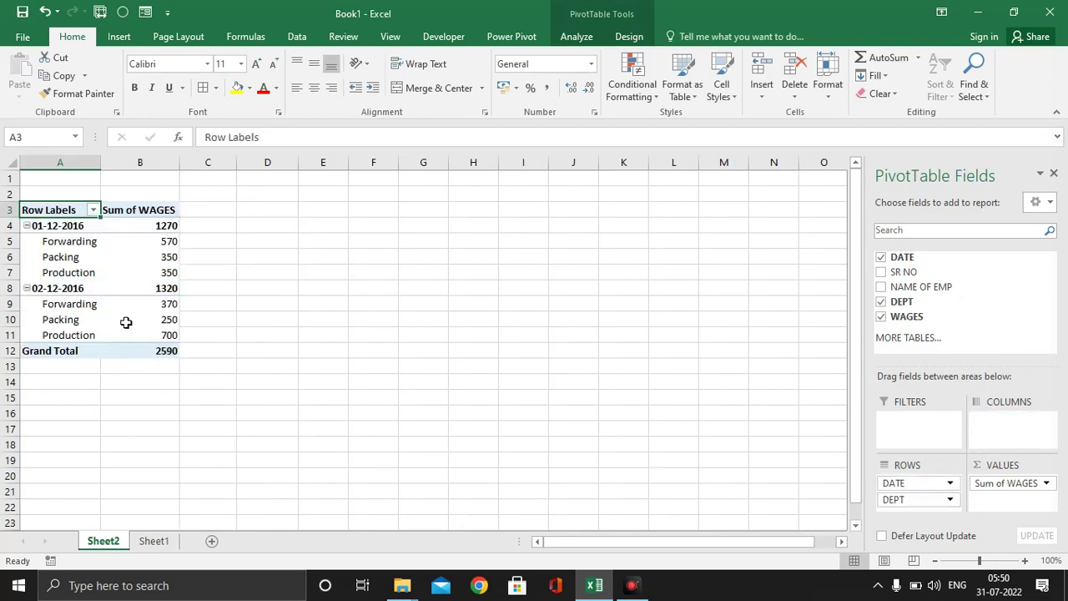
mouse_move(917, 483)
left_mouse_down()
mouse_move(1009, 419)
mouse_move(984, 305)
left_mouse_up()
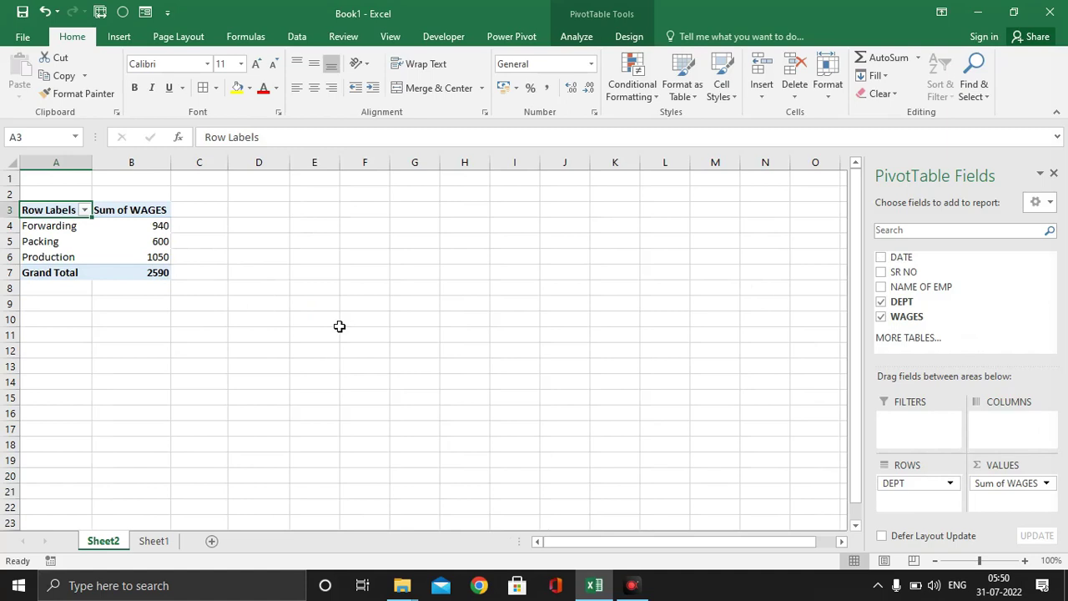
left_click(155, 229)
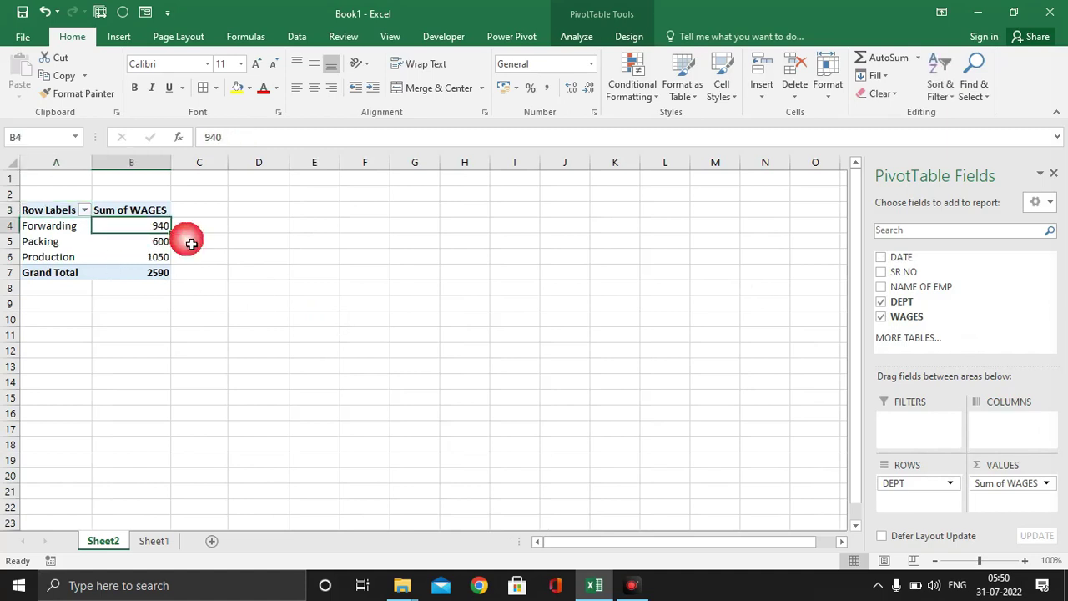
left_click(152, 257)
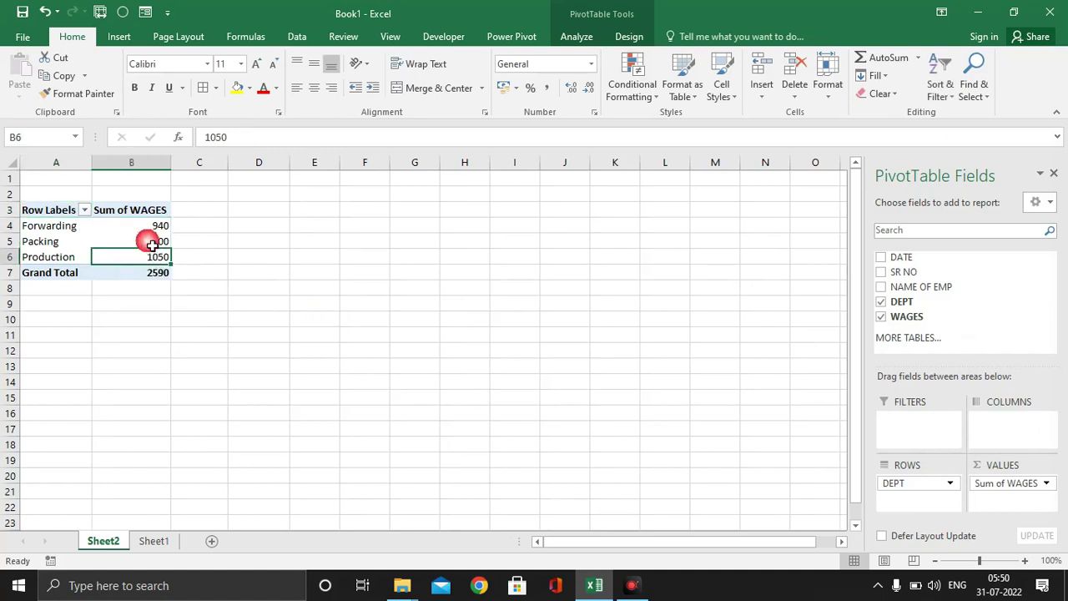
left_click(153, 540)
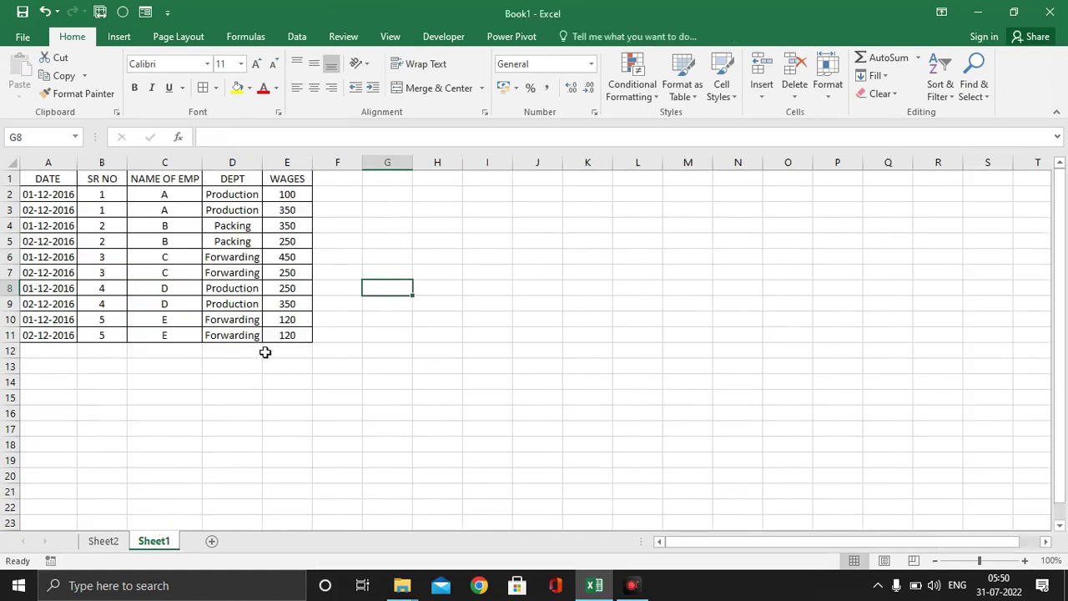
- Enter 300 in E10, then check the Sheet2 pivot, where Forwarding is still 940
left_click(288, 324)
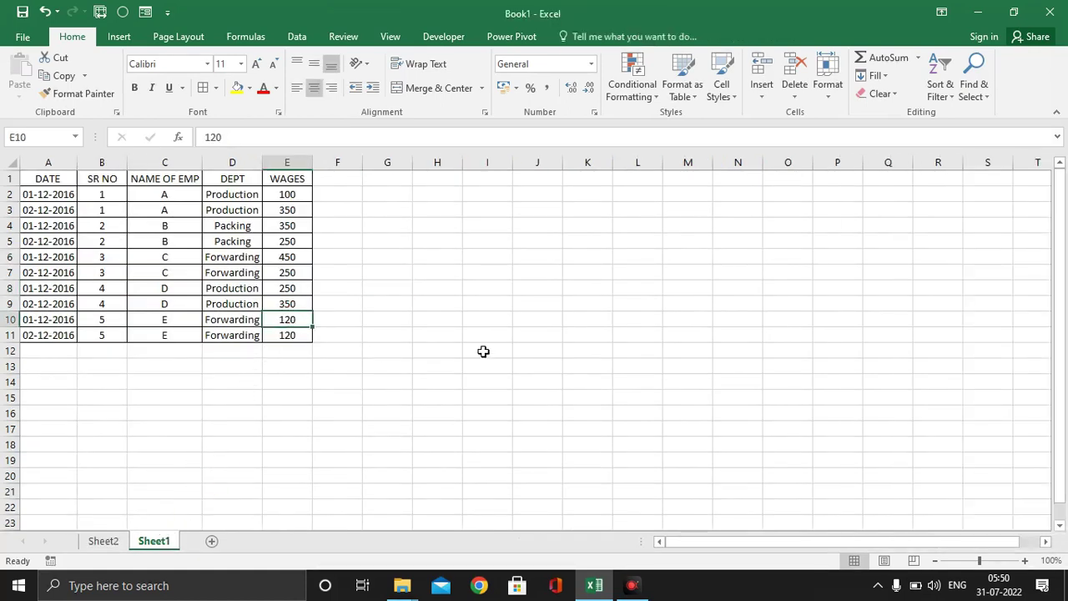
type("300")
key("Return")
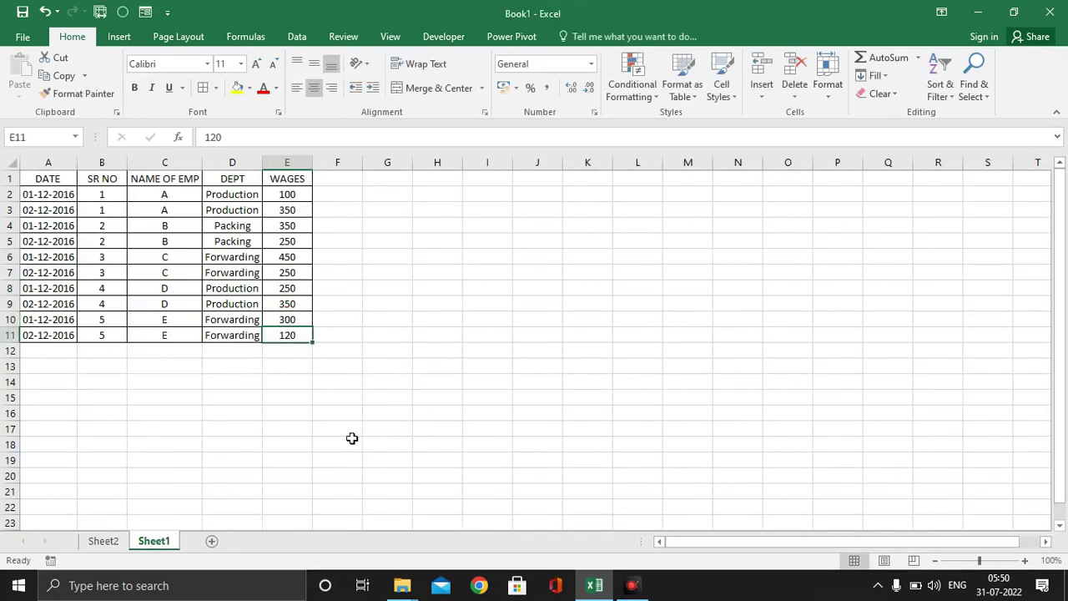
left_click(101, 540)
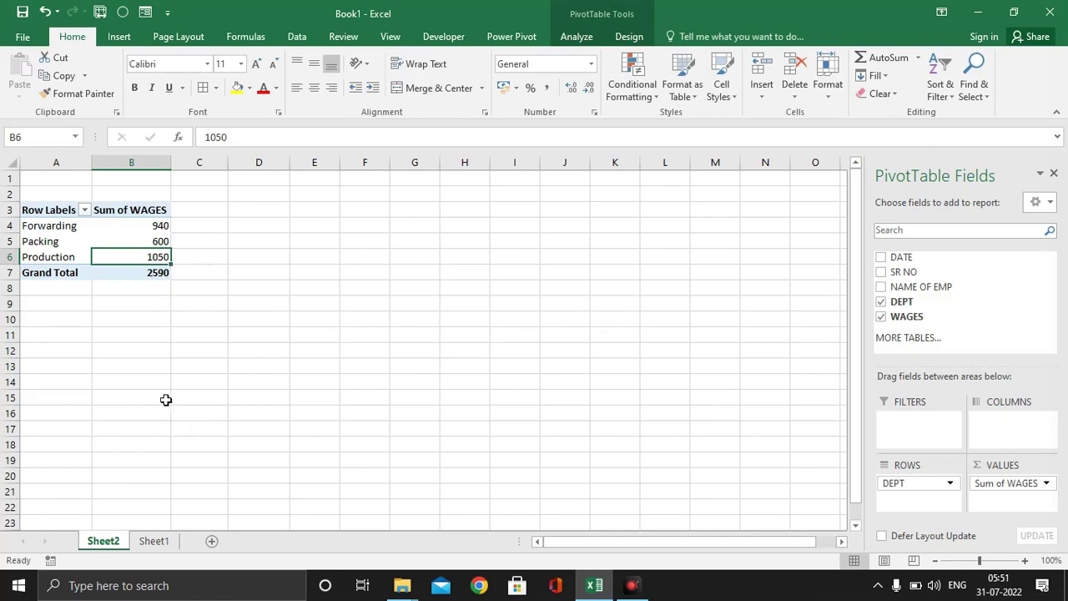
left_click(162, 542)
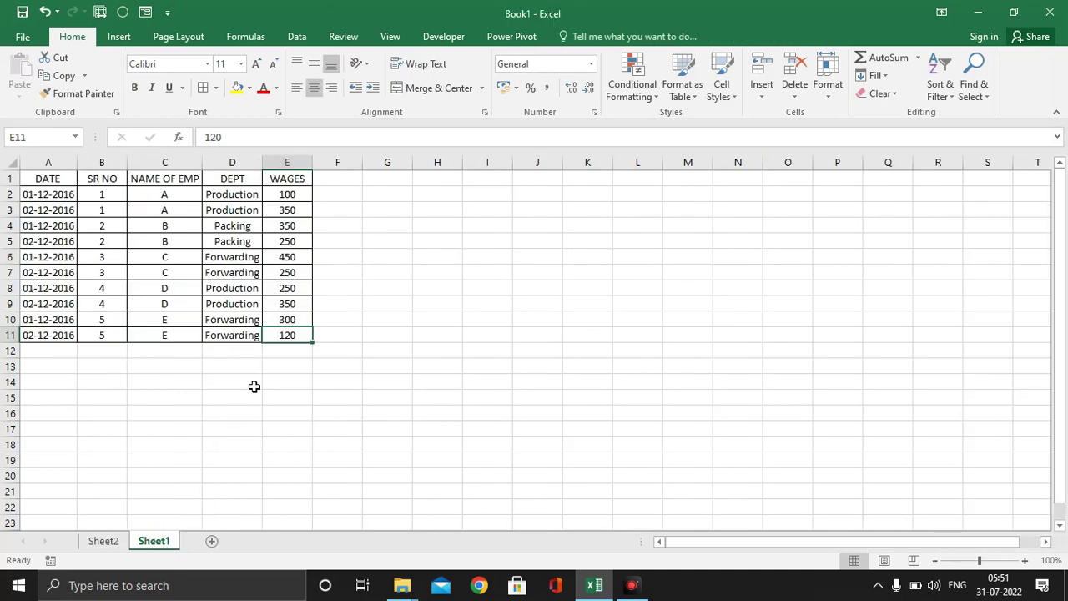
left_click(117, 541)
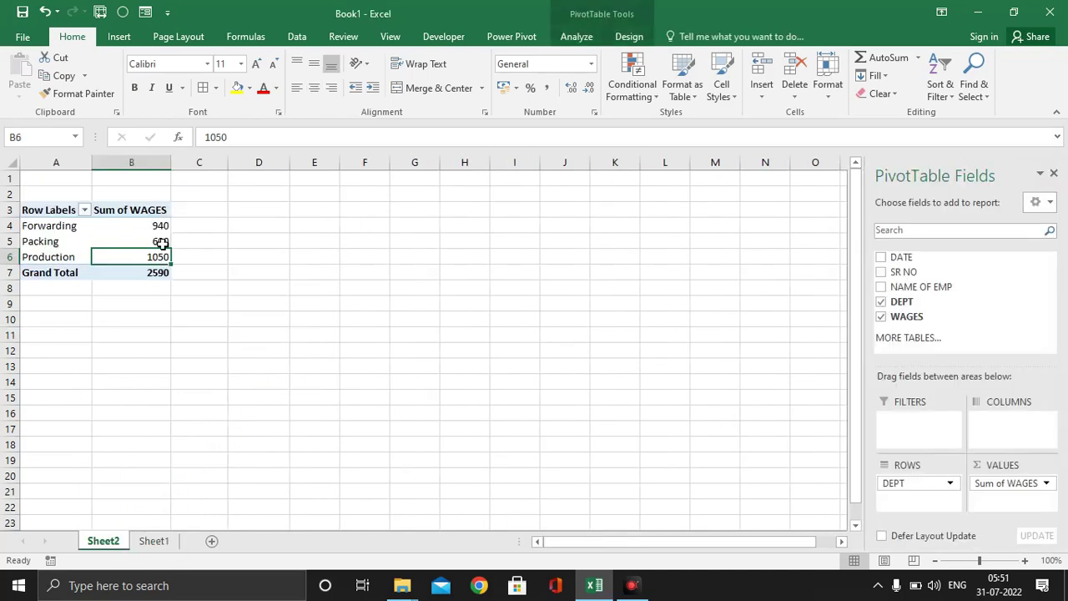
left_click(152, 541)
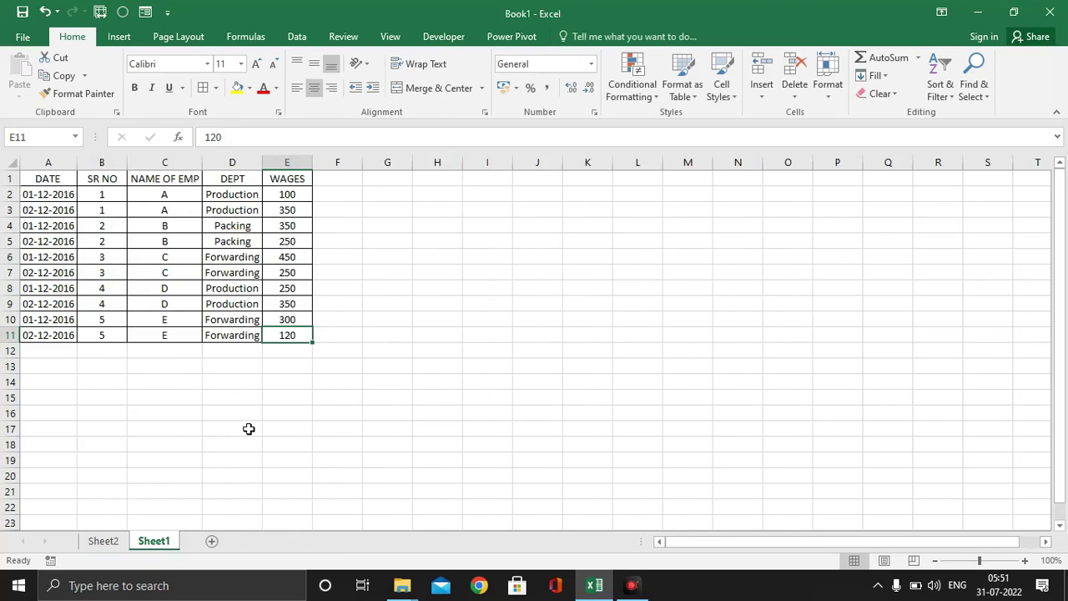
left_click(105, 541)
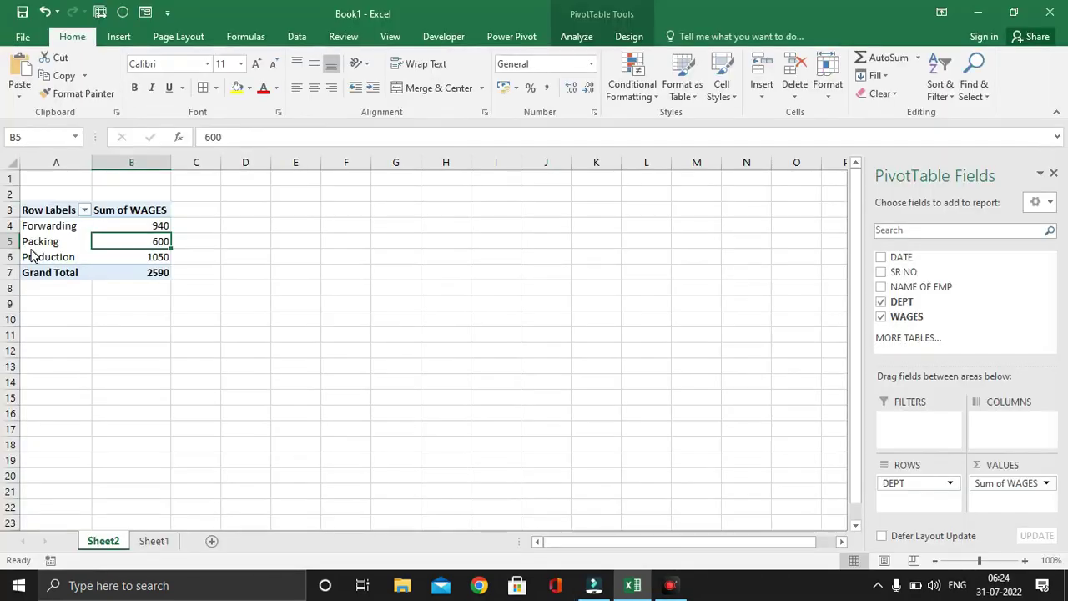
left_click(23, 36)
left_click(36, 389)
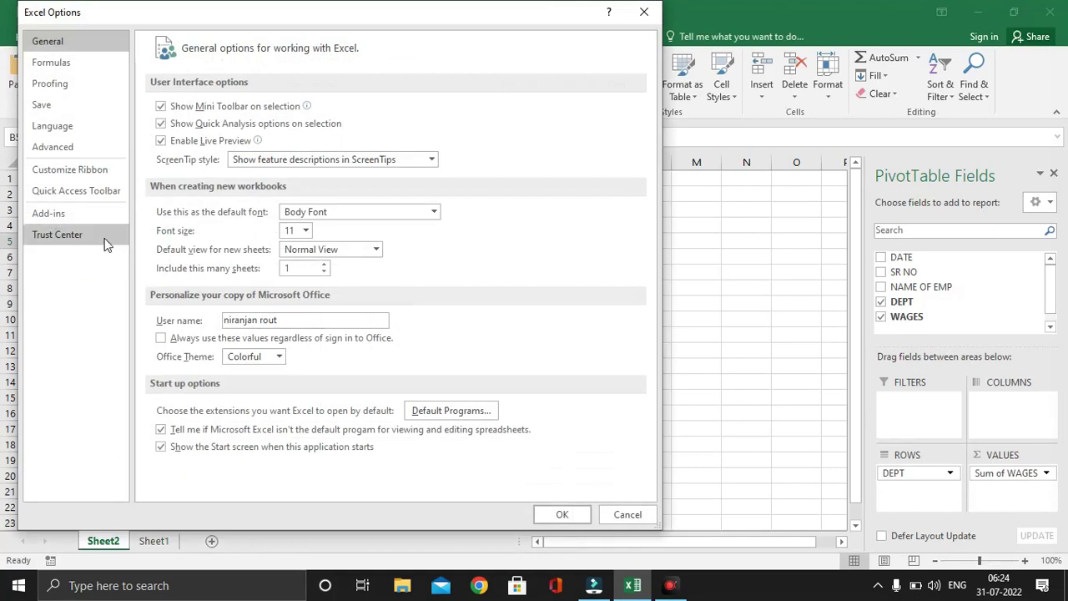
left_click(61, 169)
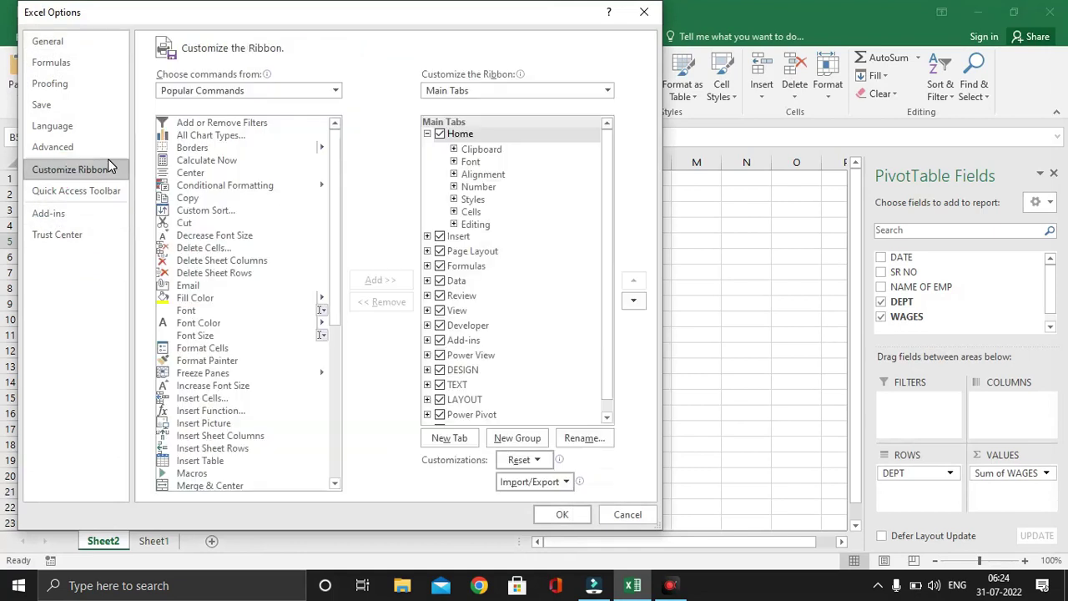
scroll(609, 262, "down", 1)
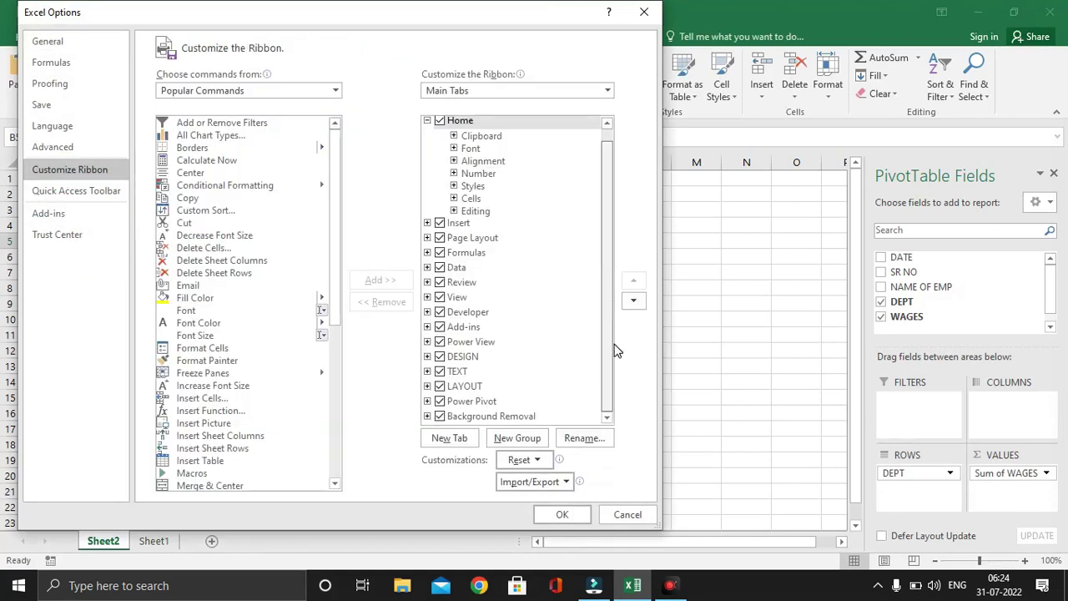
left_click(439, 314)
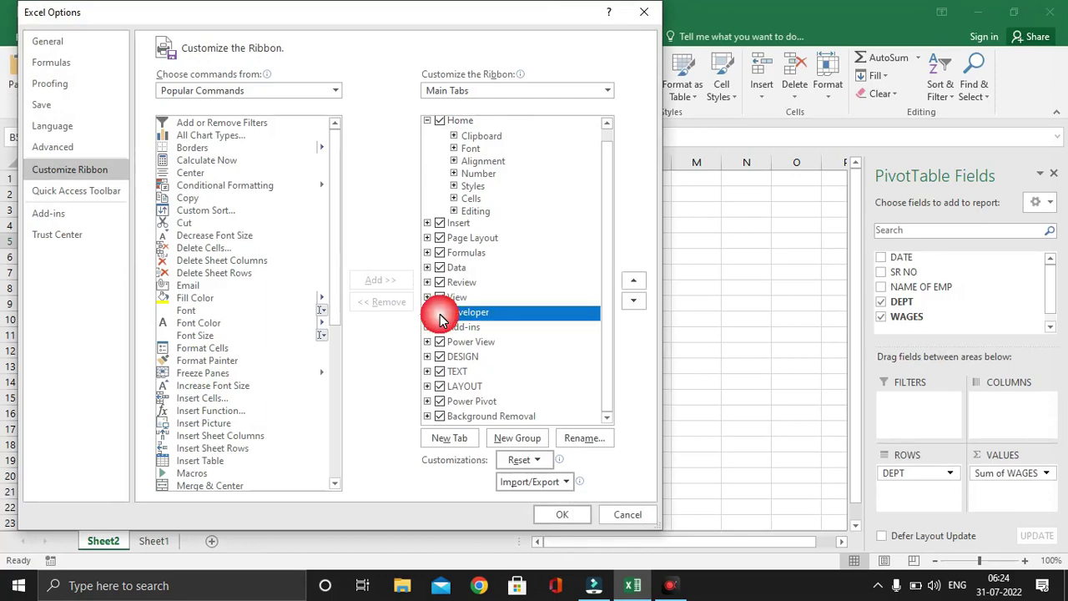
left_click(440, 314)
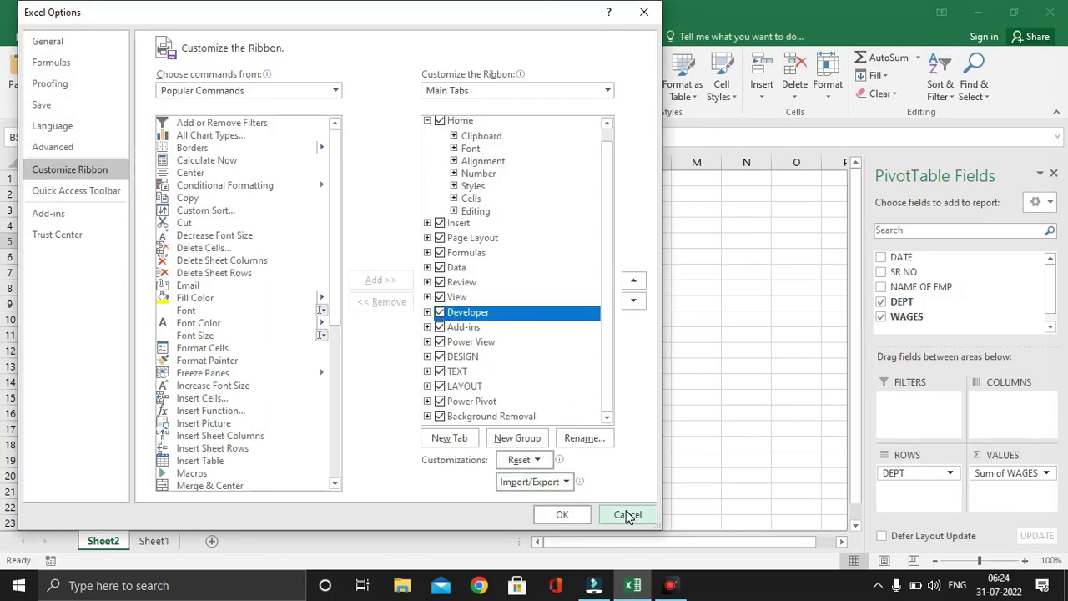
left_click(628, 515)
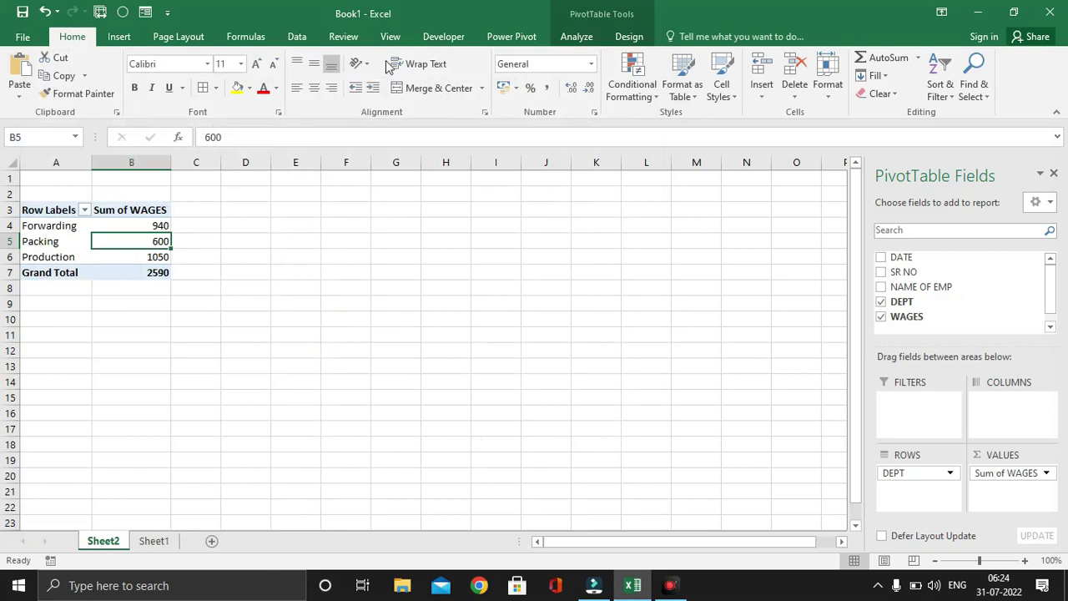
left_click(442, 38)
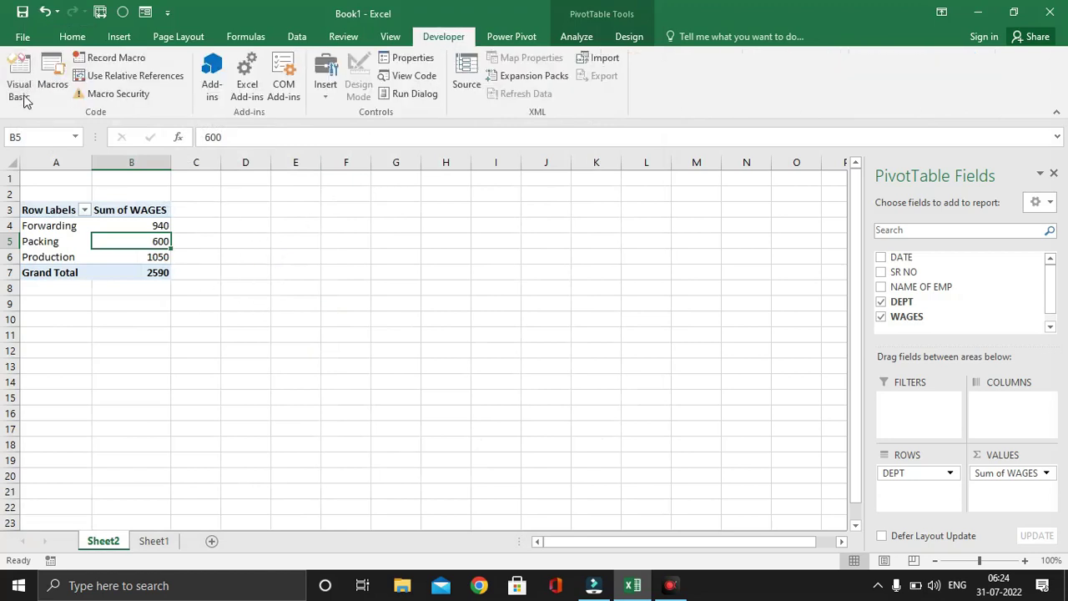
- Open the Visual Basic editor, select the pivot sheet's module, then return to Sheet1's data
left_click(25, 98)
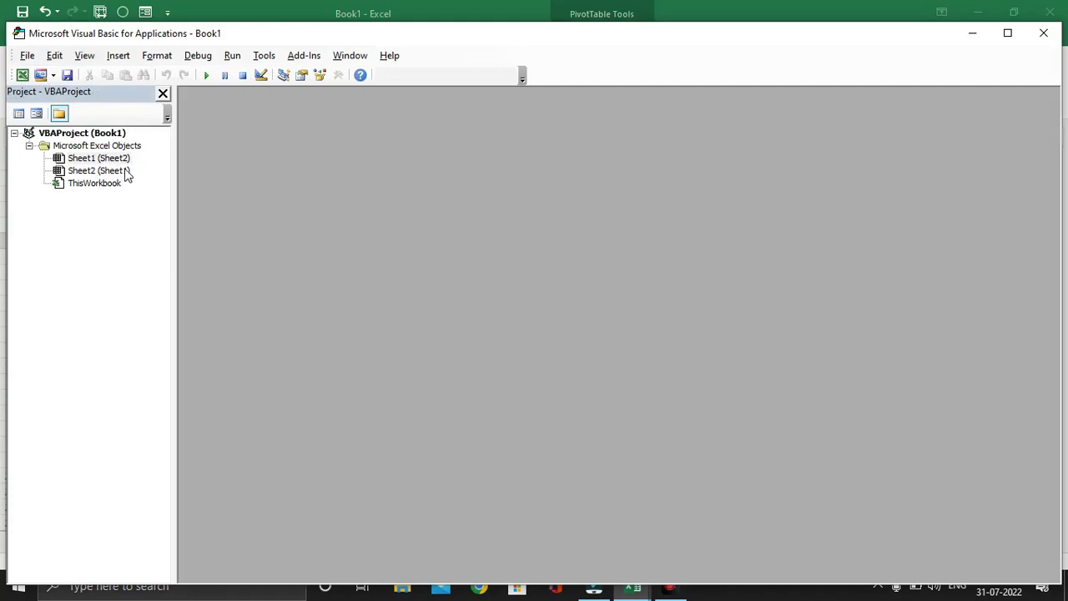
left_click_drag(472, 44, 572, 30)
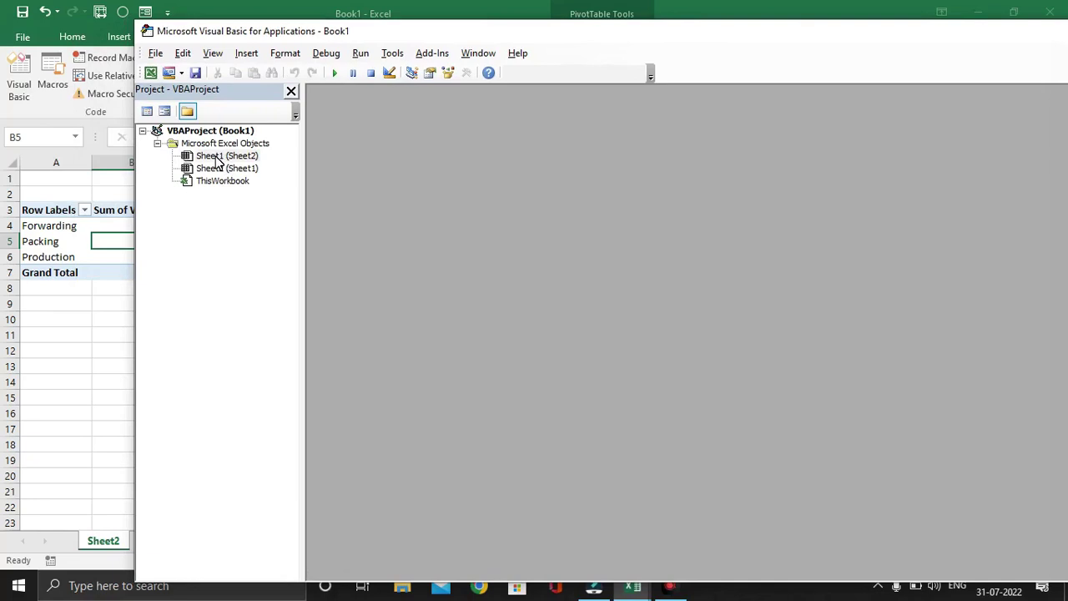
left_click(216, 157)
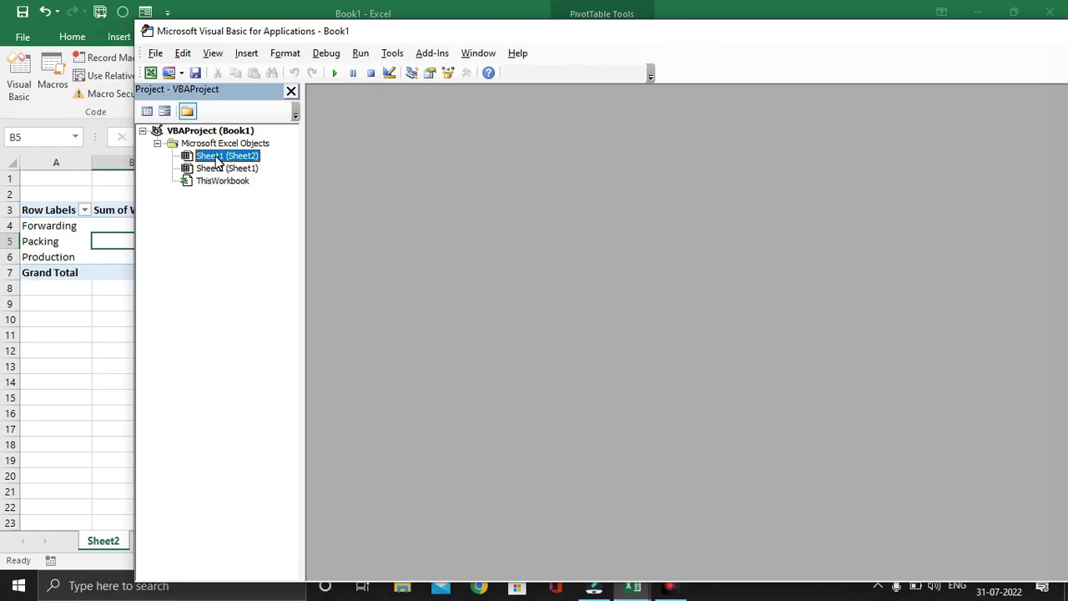
left_click_drag(229, 32, 307, 43)
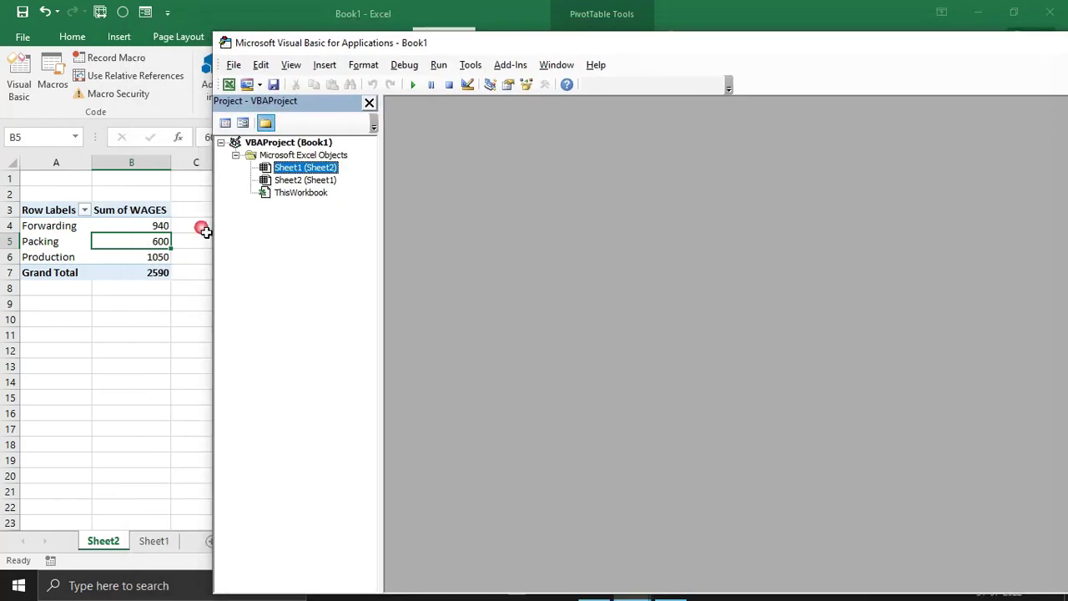
left_click(149, 539)
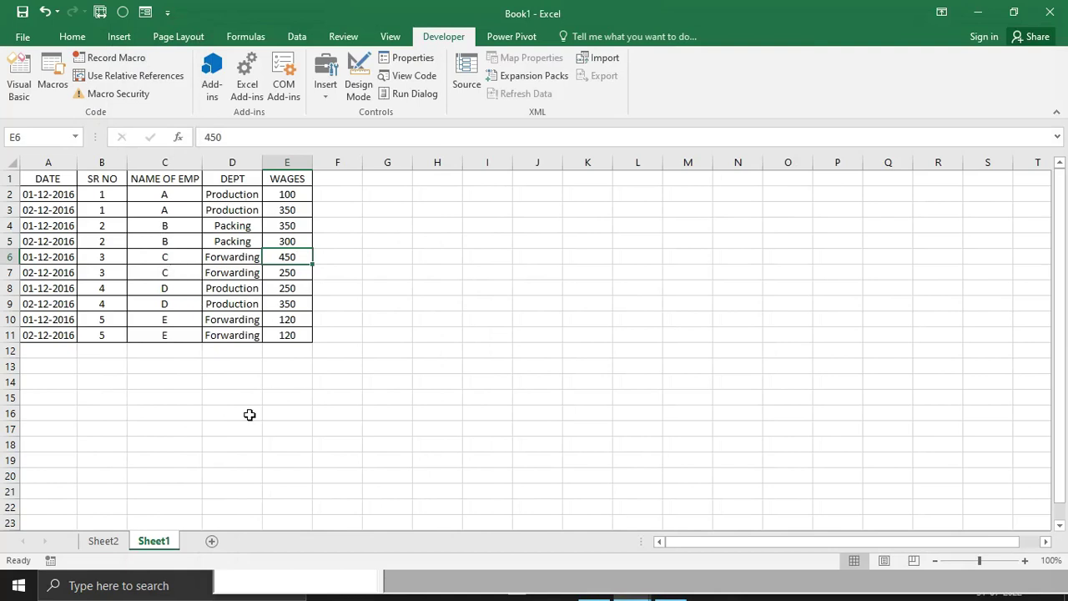
left_click(104, 540)
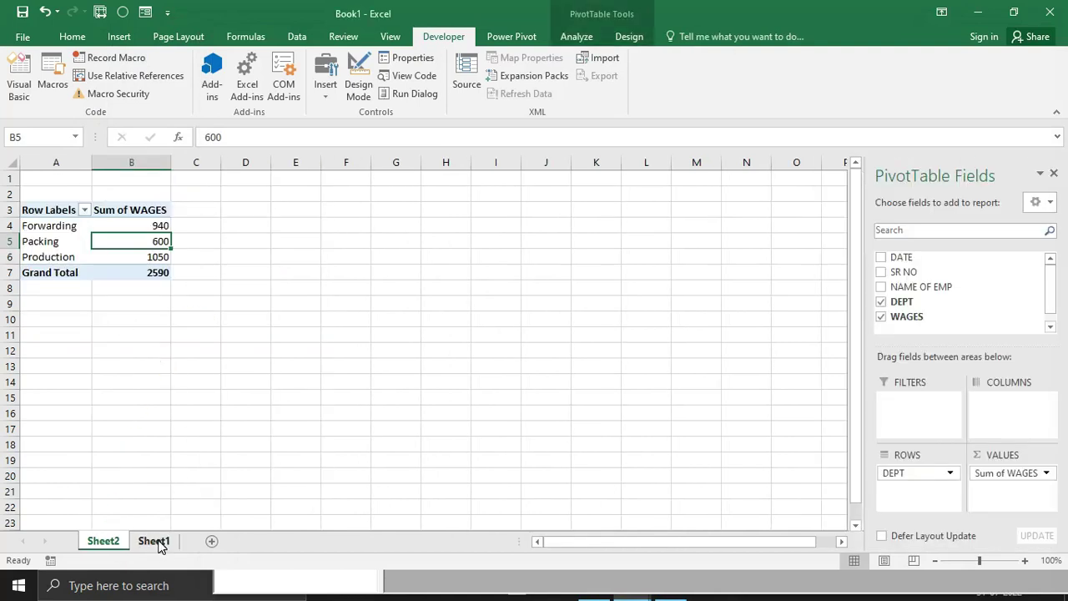
left_click(157, 541)
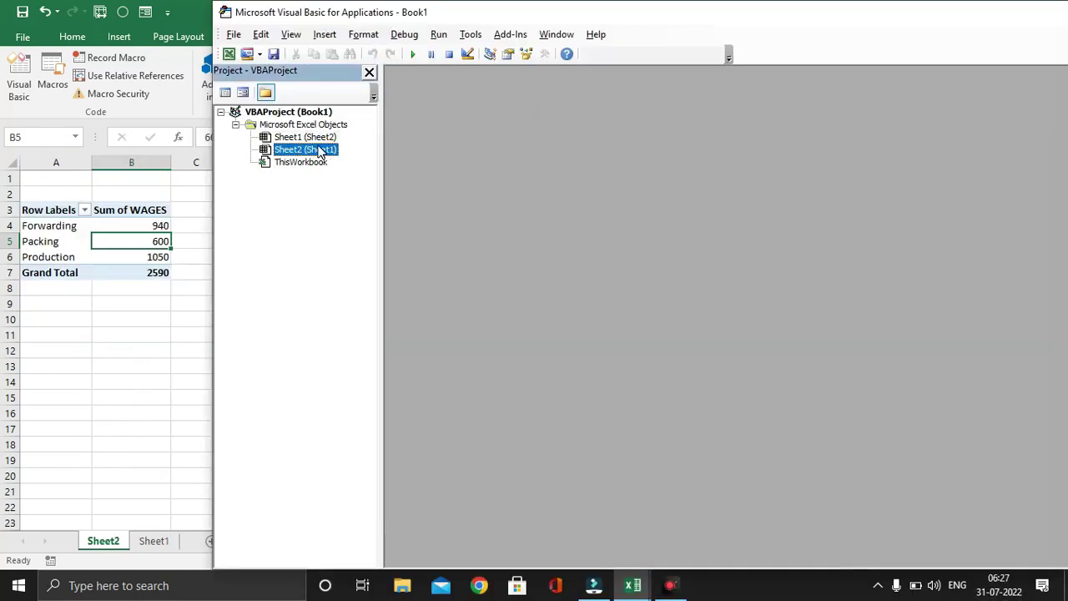
- Add a Worksheet_Change procedure to the data sheet's code and delete the SelectionChange one
right_click(320, 151)
left_click(350, 154)
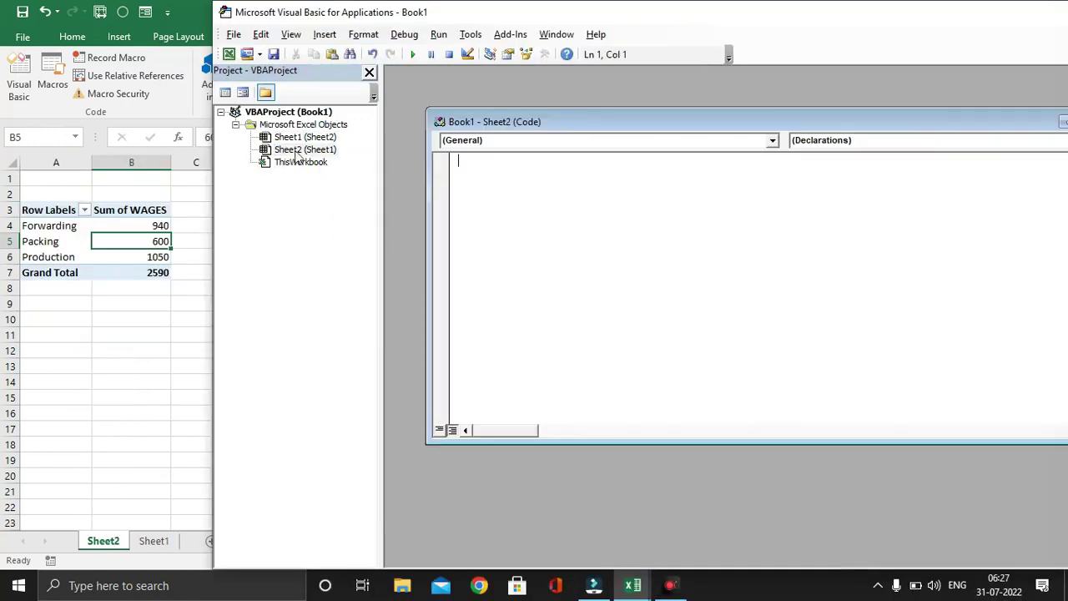
left_click(536, 140)
left_click(524, 170)
left_click(865, 143)
left_click(805, 153)
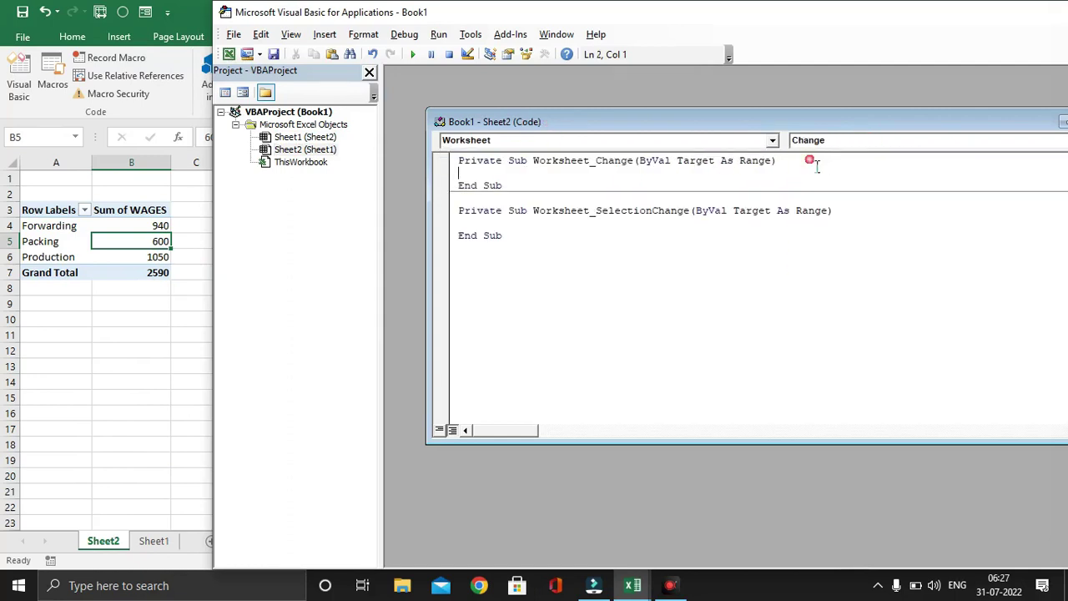
left_click_drag(526, 255, 453, 209)
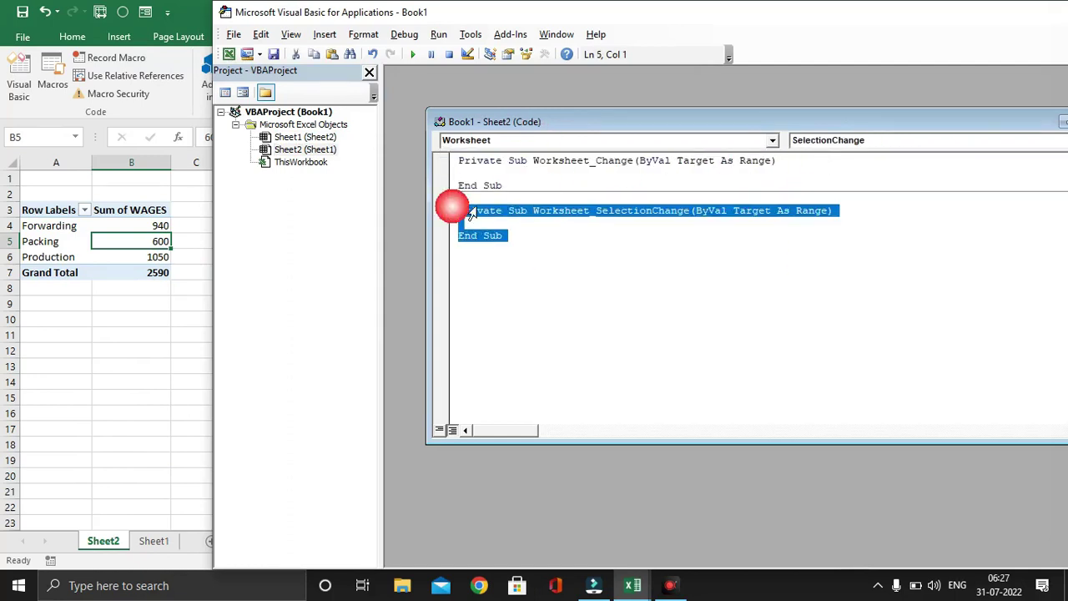
key("Delete")
- Write ActiveWorkbook.RefreshAll inside Worksheet_Change, then return to Excel's wage data
left_click(473, 175)
key("Return")
key("Return")
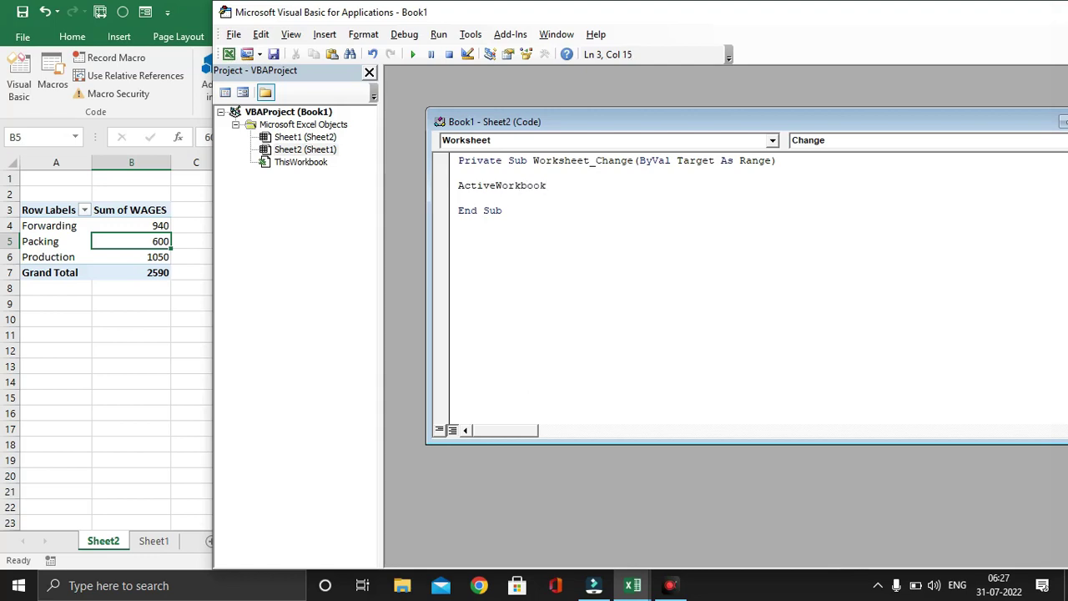
type(".re")
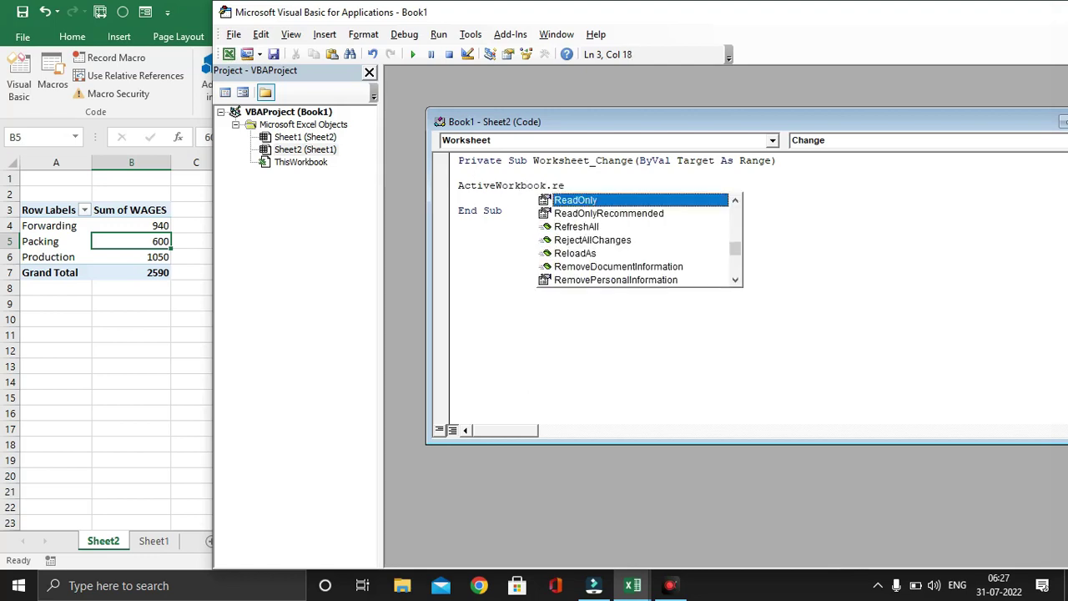
key("Down")
key("Down")
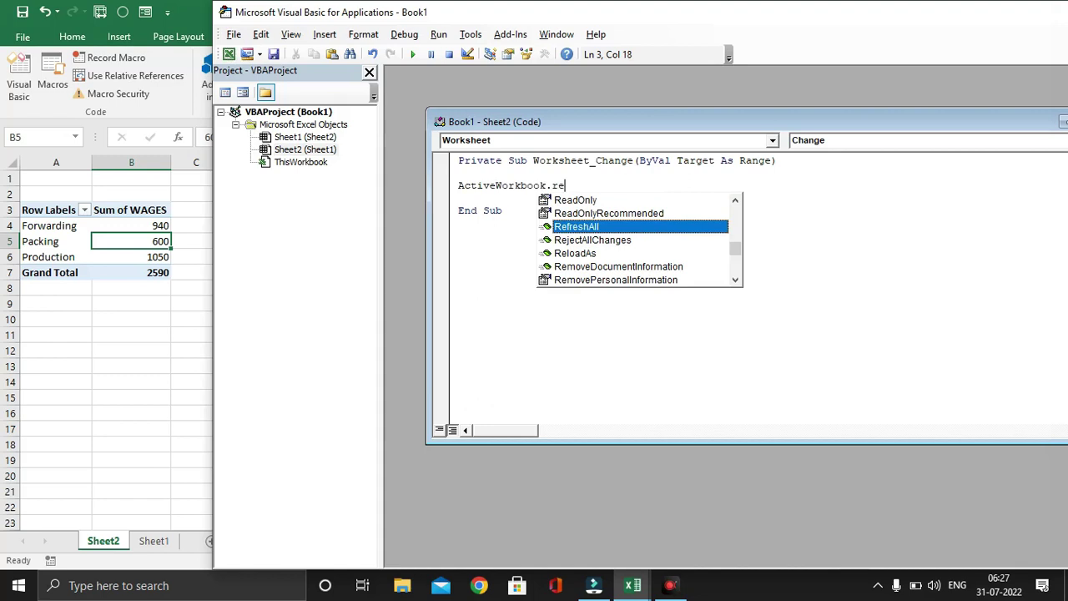
key("Tab")
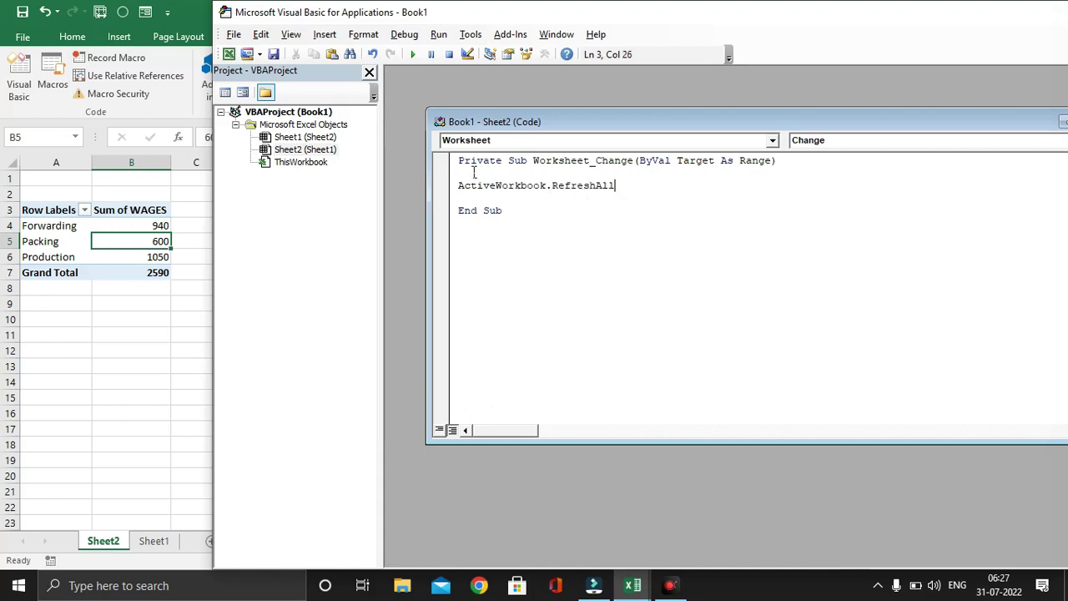
key("Return")
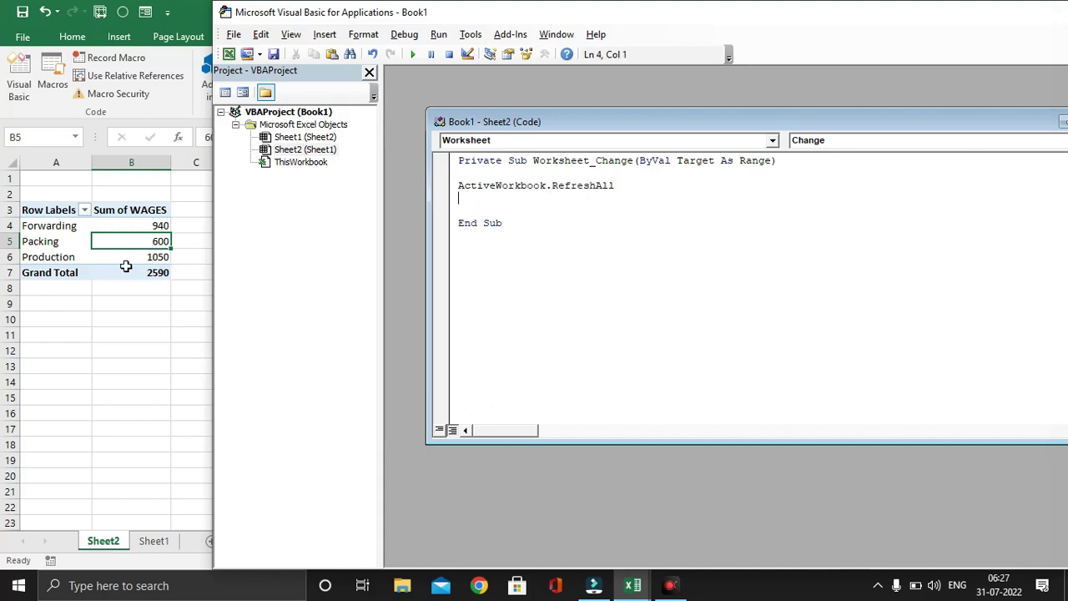
left_click(152, 541)
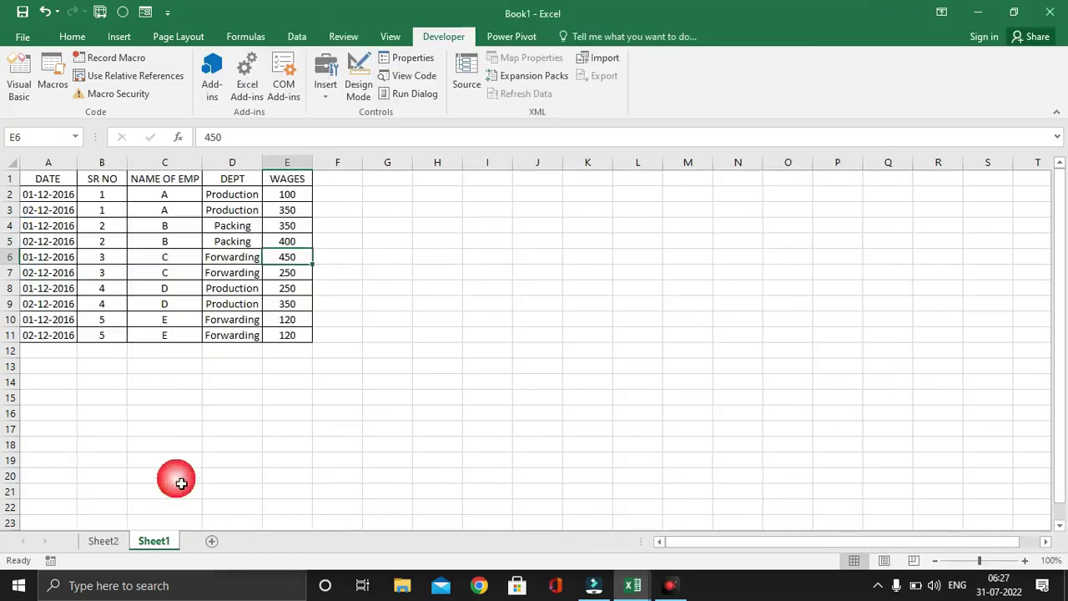
- Change E4's wage (first 350, then 500) and confirm the pivot shows Packing 900, total 2890
key("Up")
key("Up")
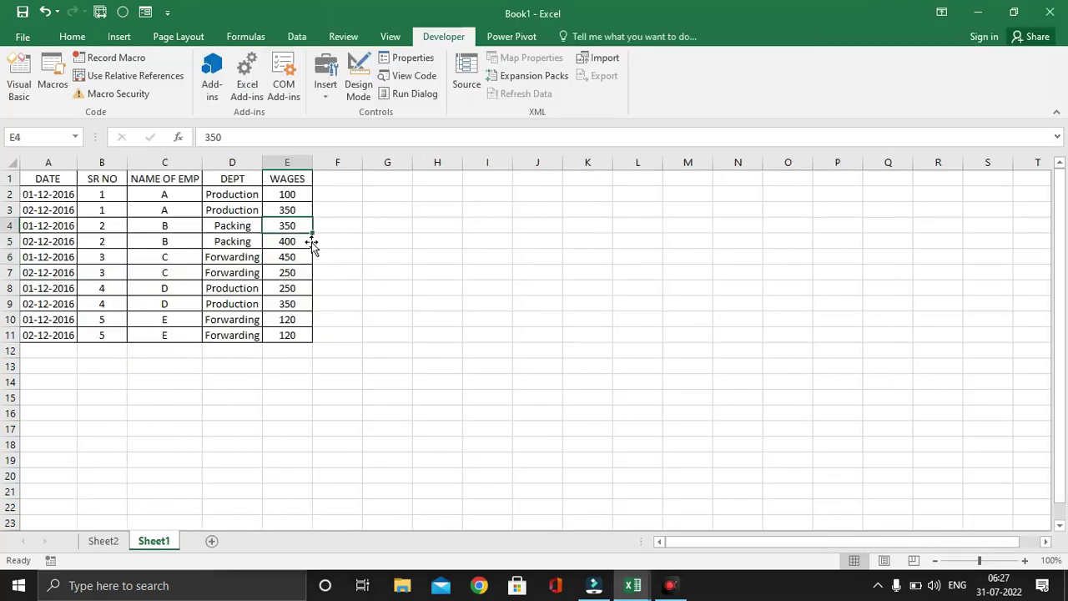
type("350")
key("Return")
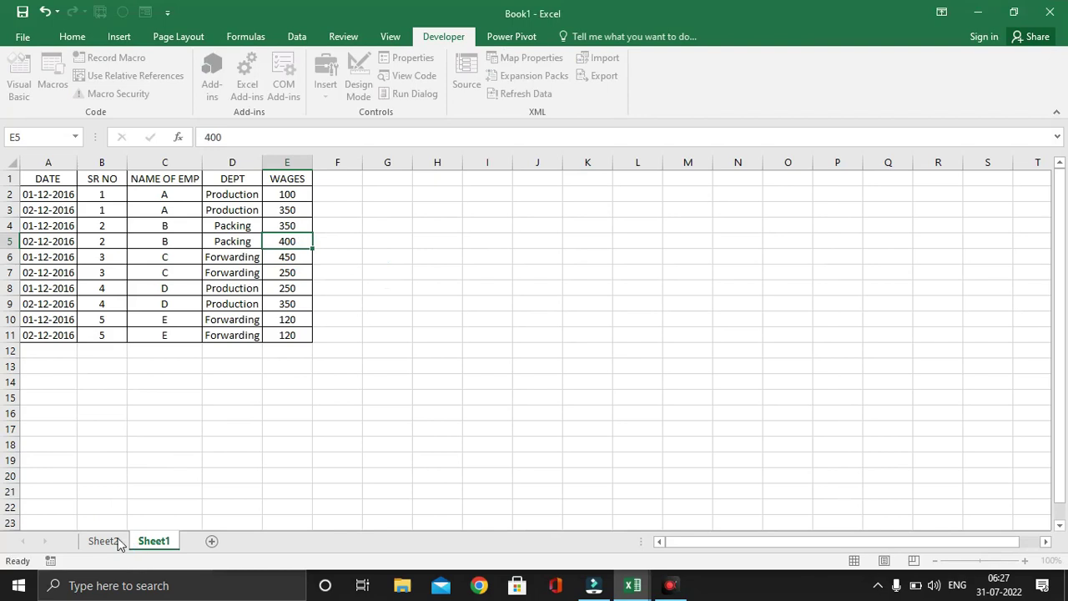
left_click(293, 235)
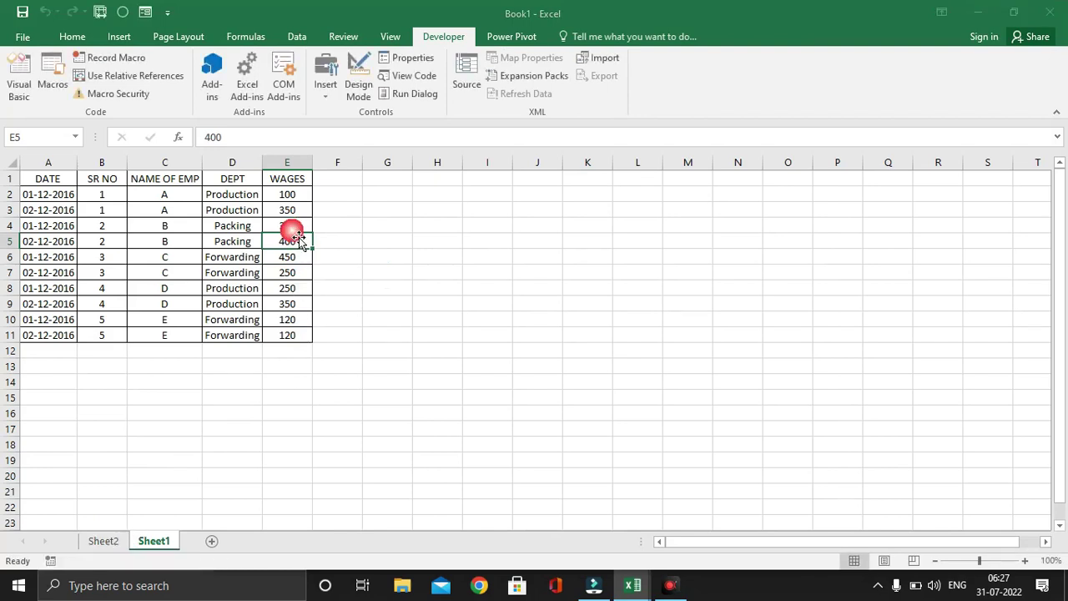
left_click(286, 231)
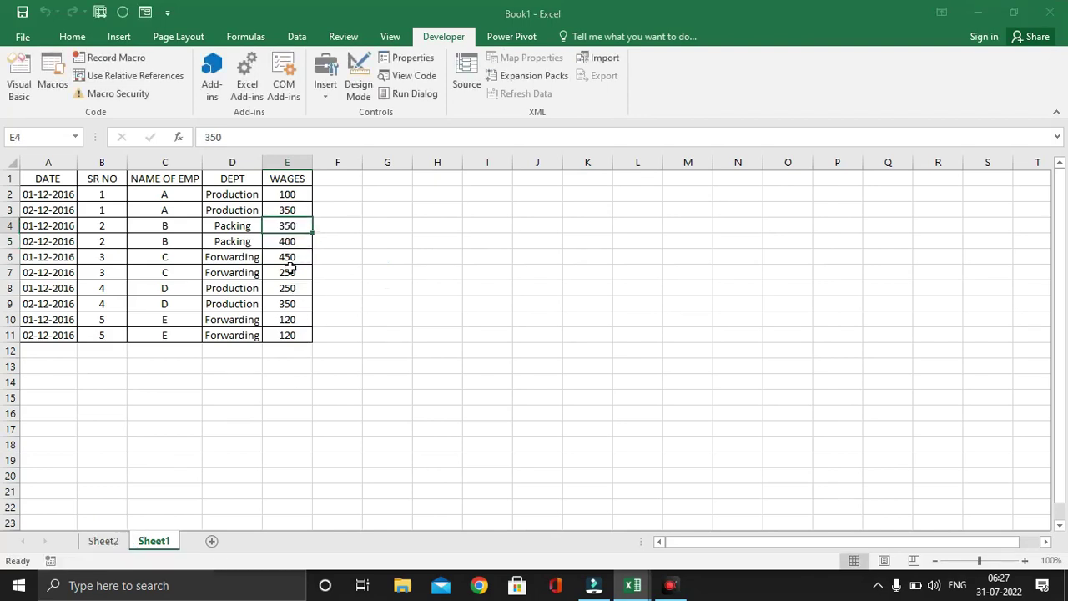
type("5000")
key("BackSpace")
key("Return")
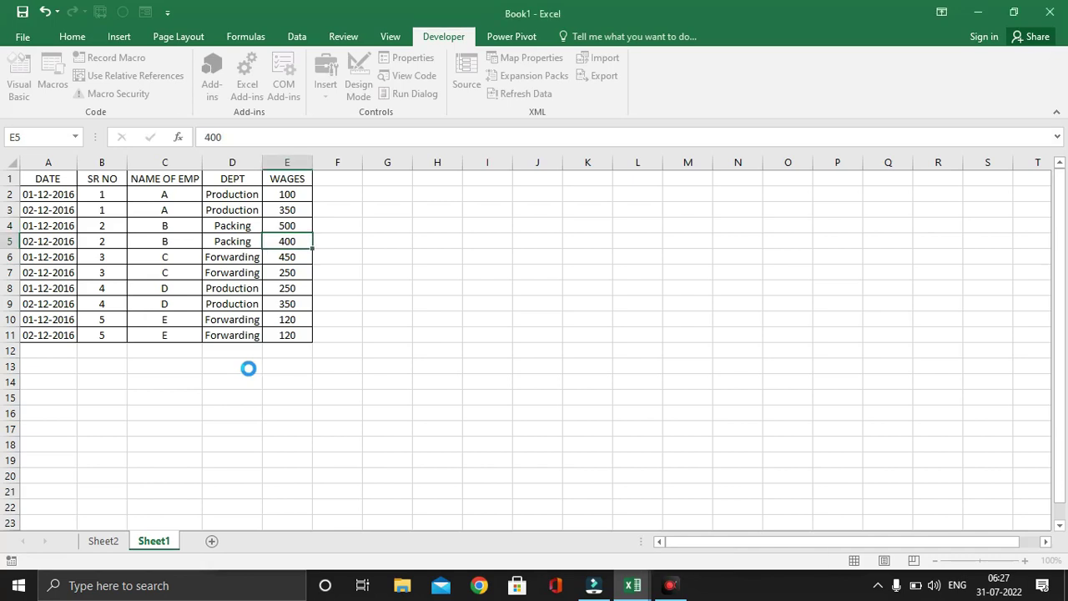
left_click(100, 539)
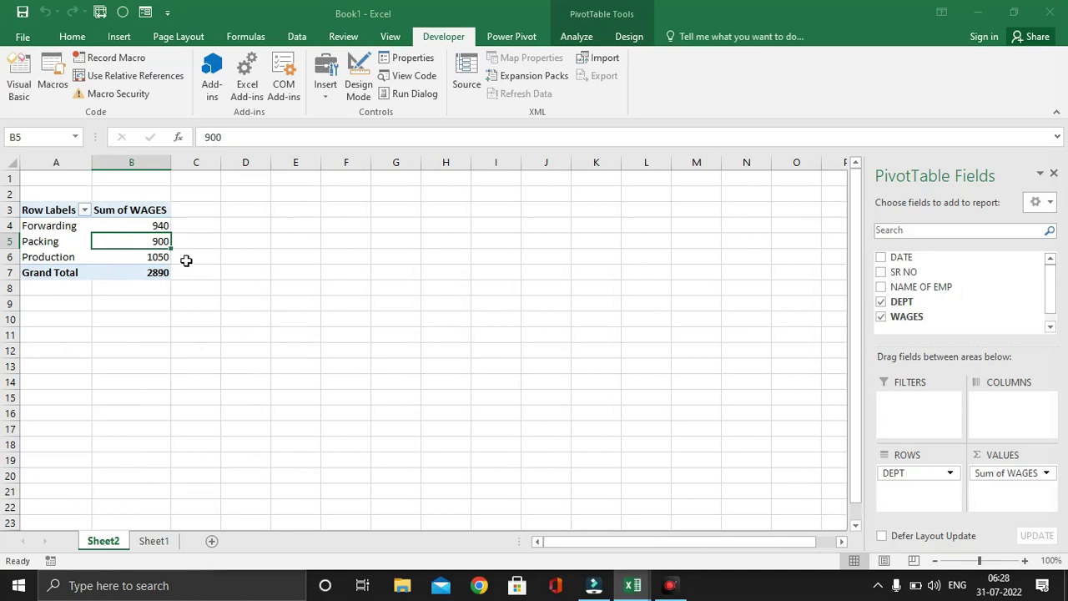
- Bring the VBA editor back in front and shift its window slightly left
mouse_move(632, 585)
left_click(567, 513)
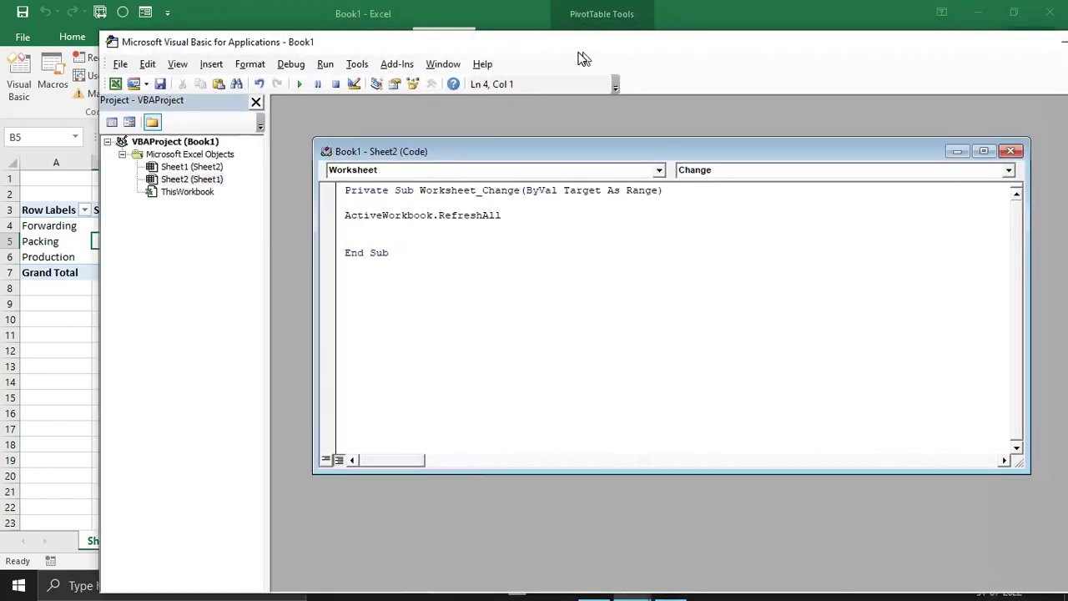
left_click_drag(579, 51, 551, 49)
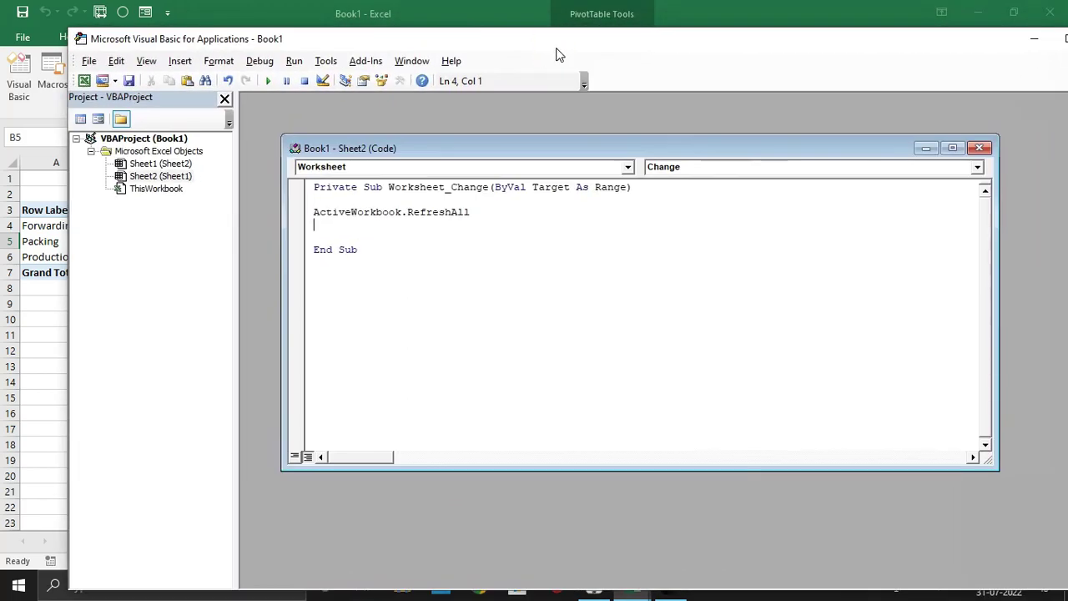